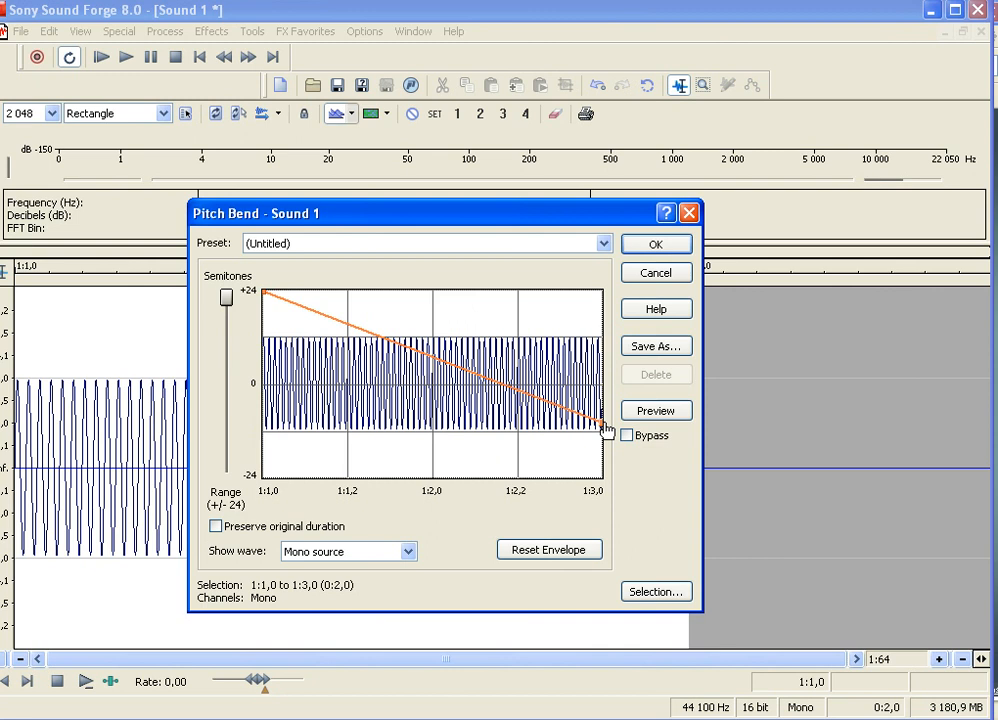
Lower the end of the pitch envelope to about -13 semitones, preview the sound, and apply the pitch bend.
left_click_drag(606, 430, 607, 441)
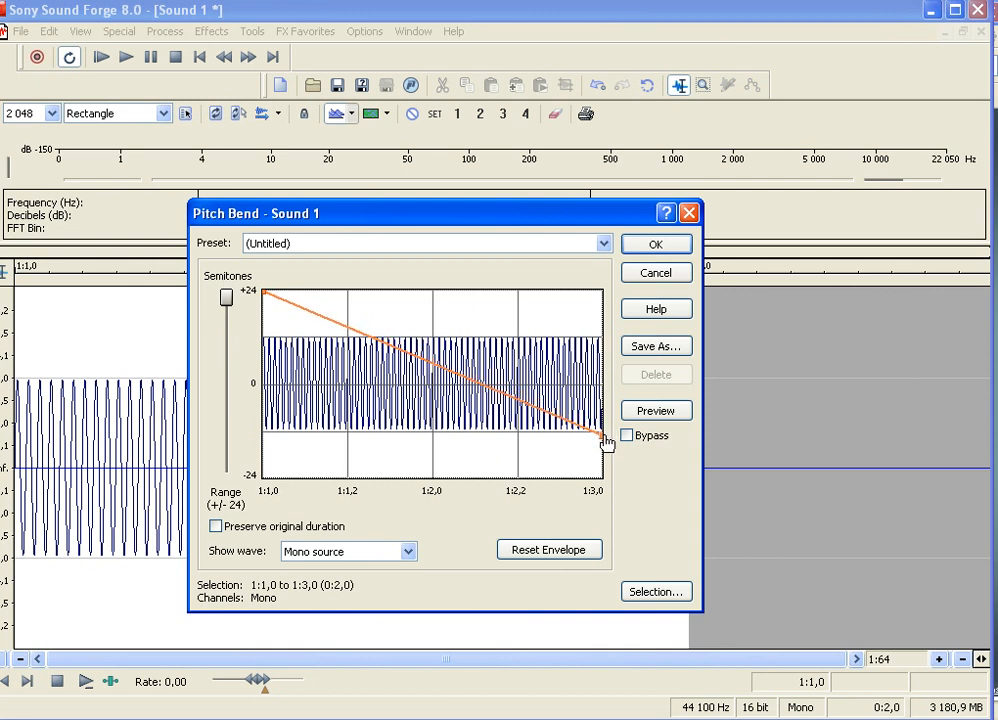
left_click(655, 412)
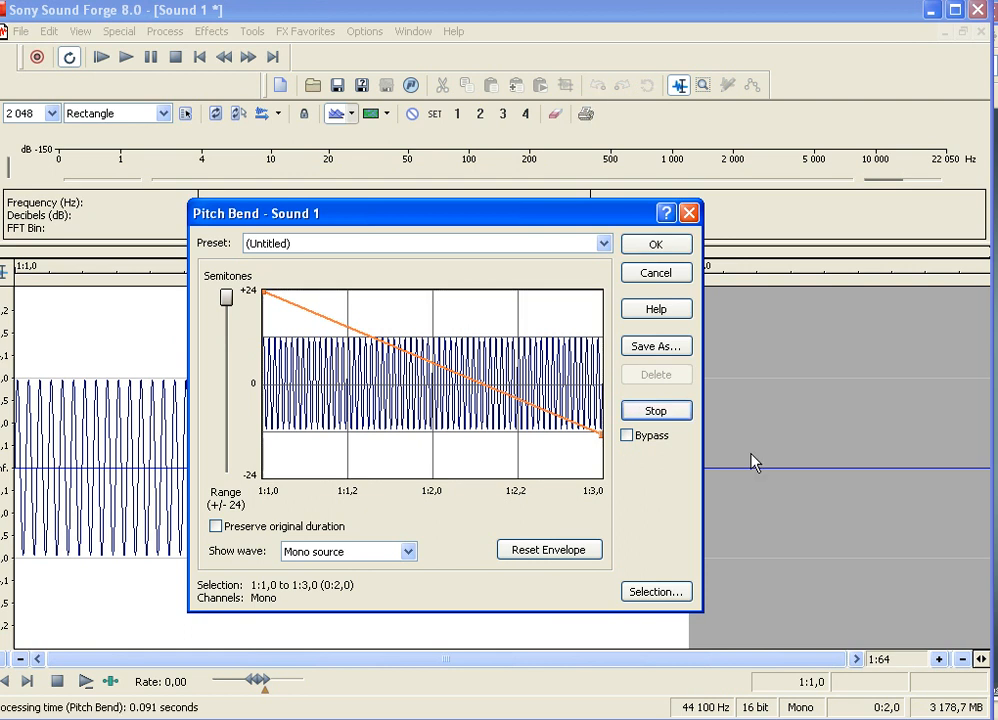
left_click(680, 419)
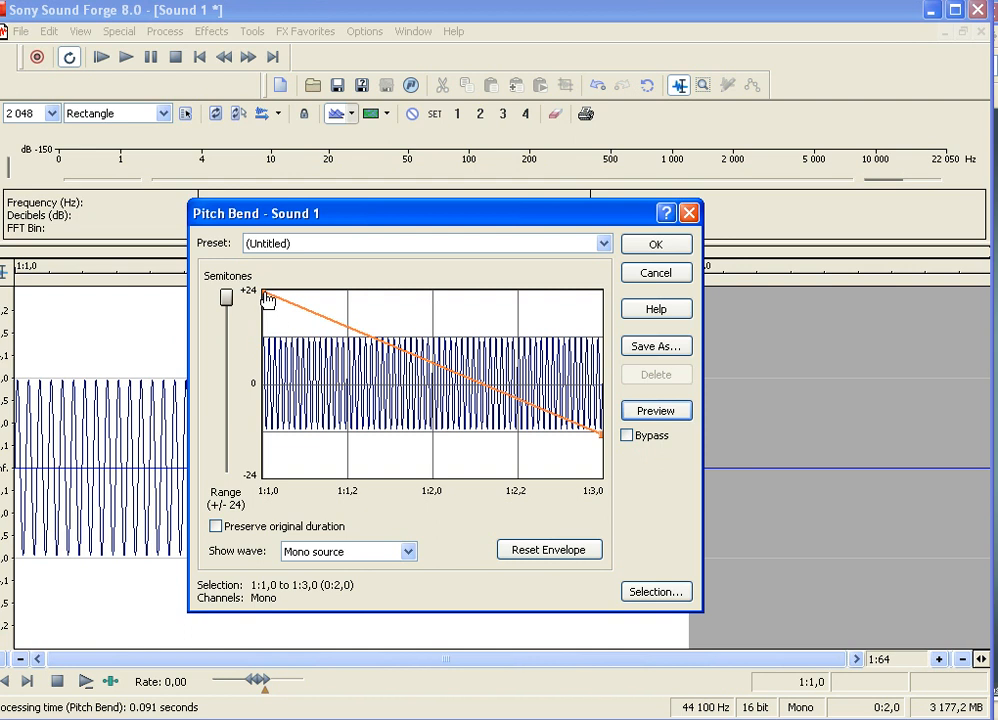
left_click(656, 411)
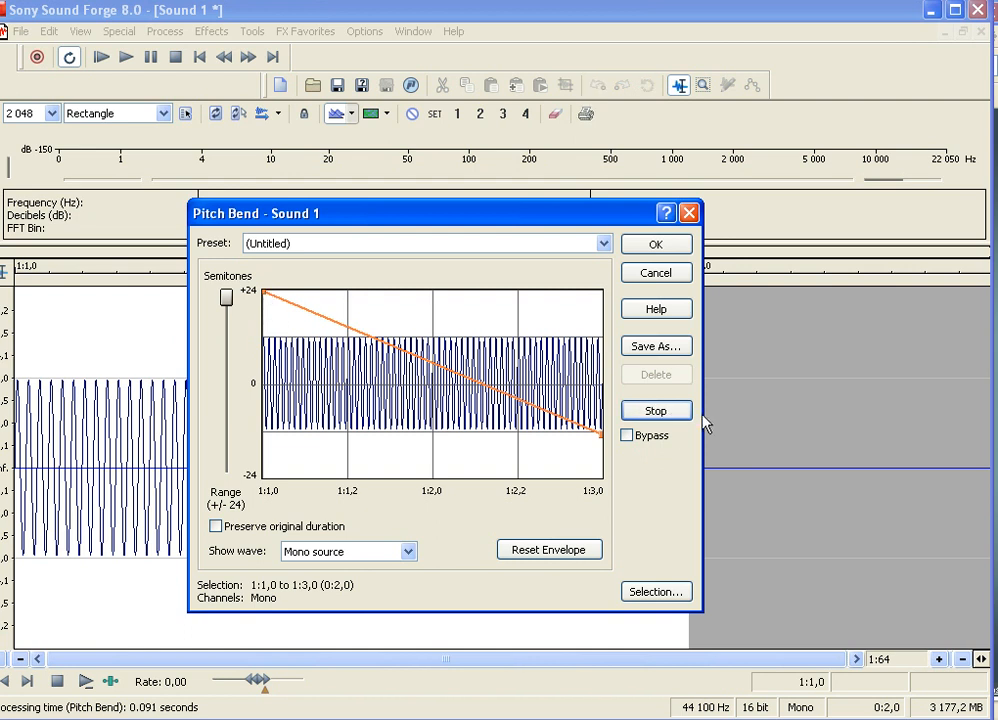
left_click(660, 413)
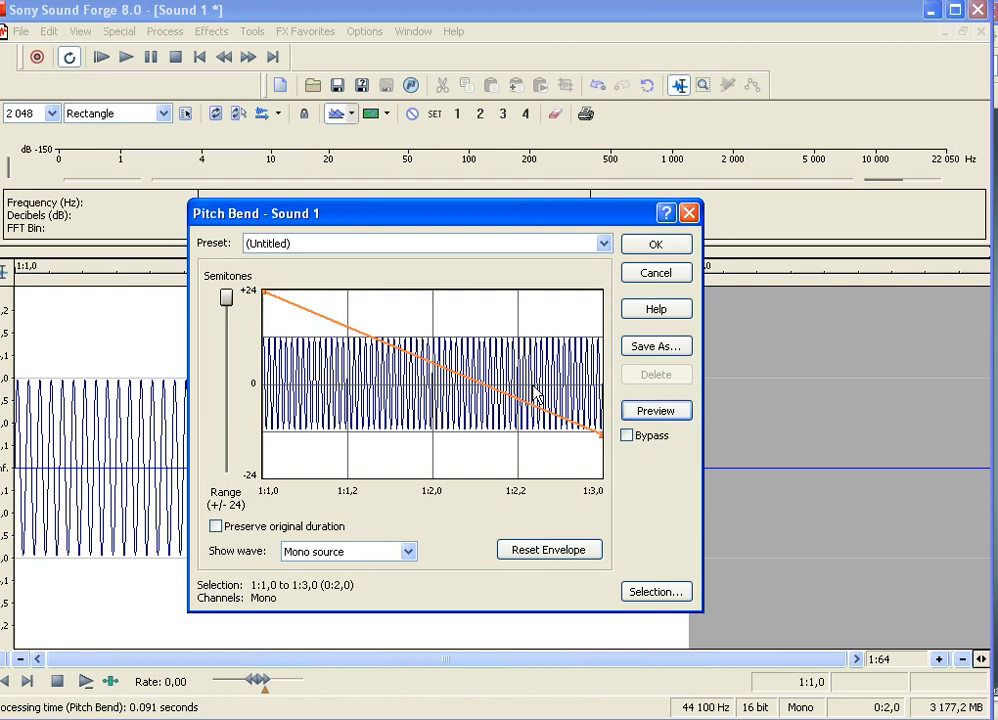
left_click(656, 245)
Play back the pitch-bent sound from the start and stop it.
left_click_drag(873, 464, 4, 462)
left_click(853, 466)
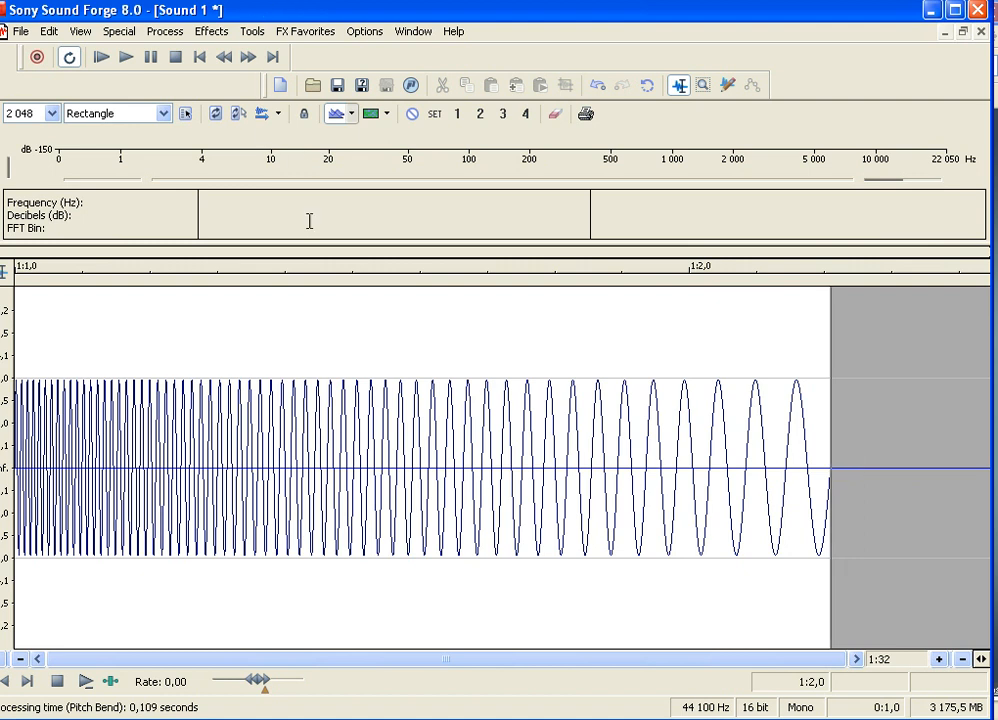
left_click(102, 58)
left_click(175, 60)
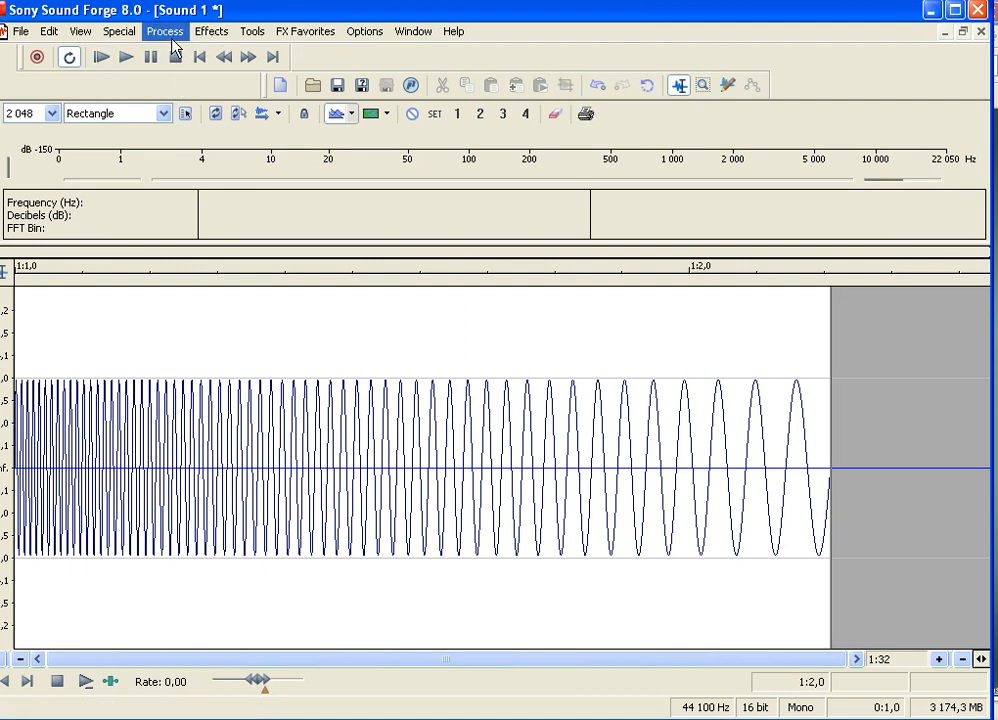
Start another Pitch Bend on the whole sound and preview it with the existing falling envelope.
left_click(162, 32)
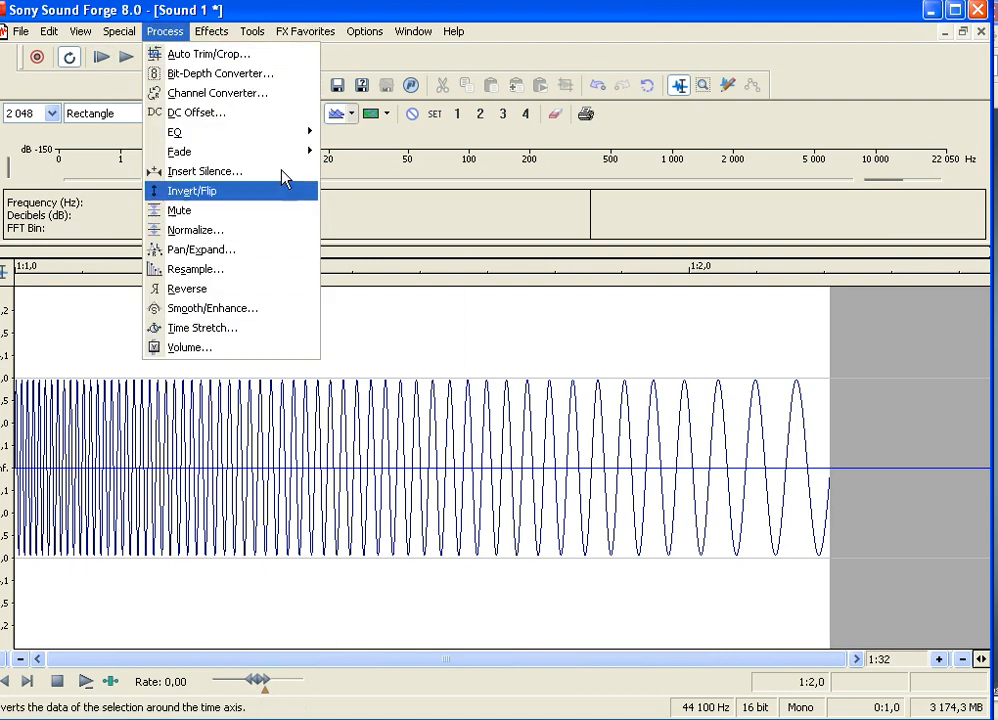
mouse_move(213, 32)
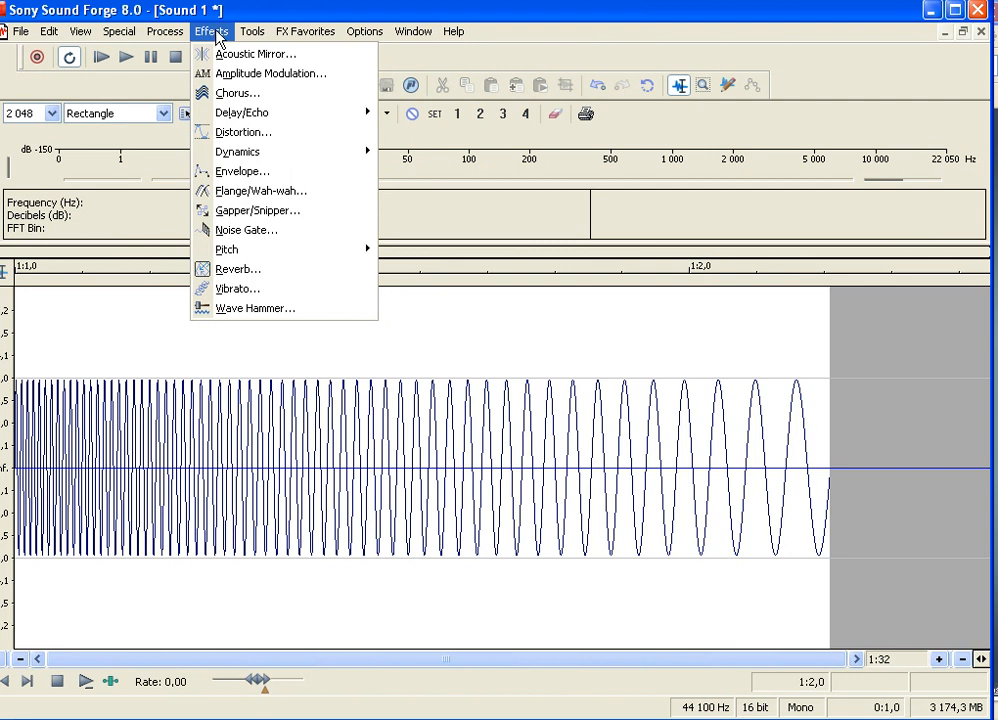
mouse_move(290, 250)
left_click(412, 247)
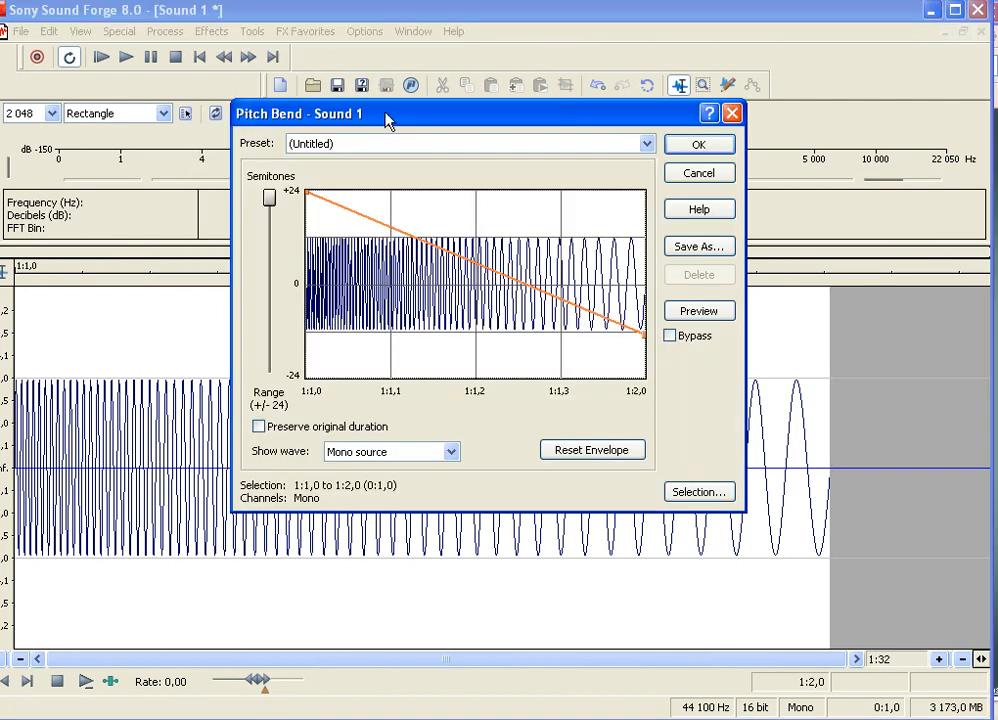
left_click_drag(388, 118, 331, 148)
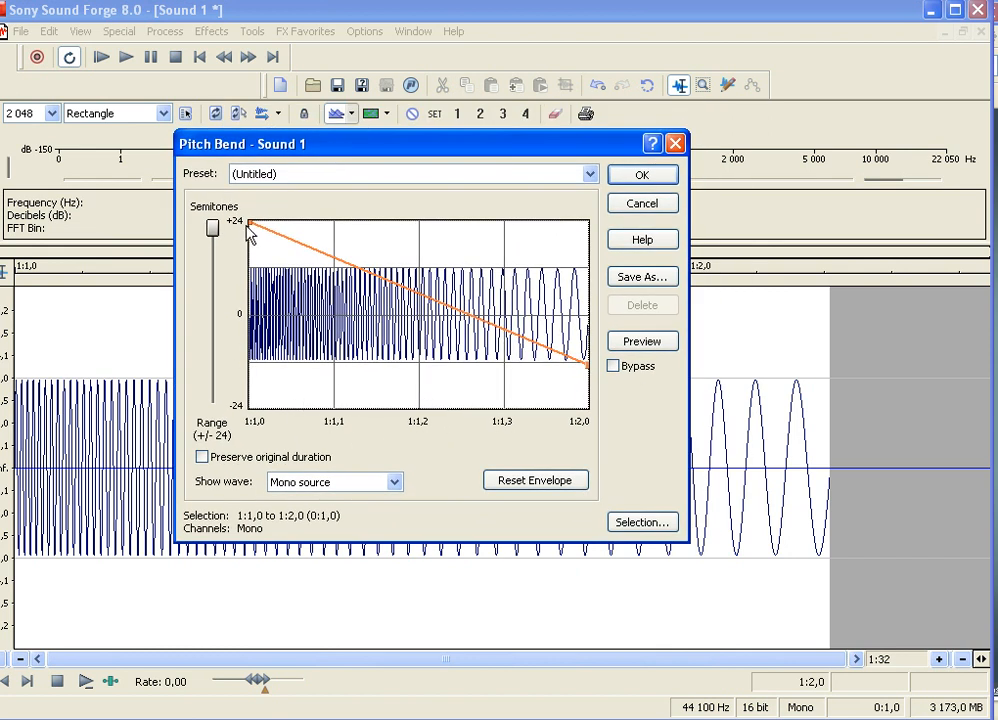
left_click(648, 342)
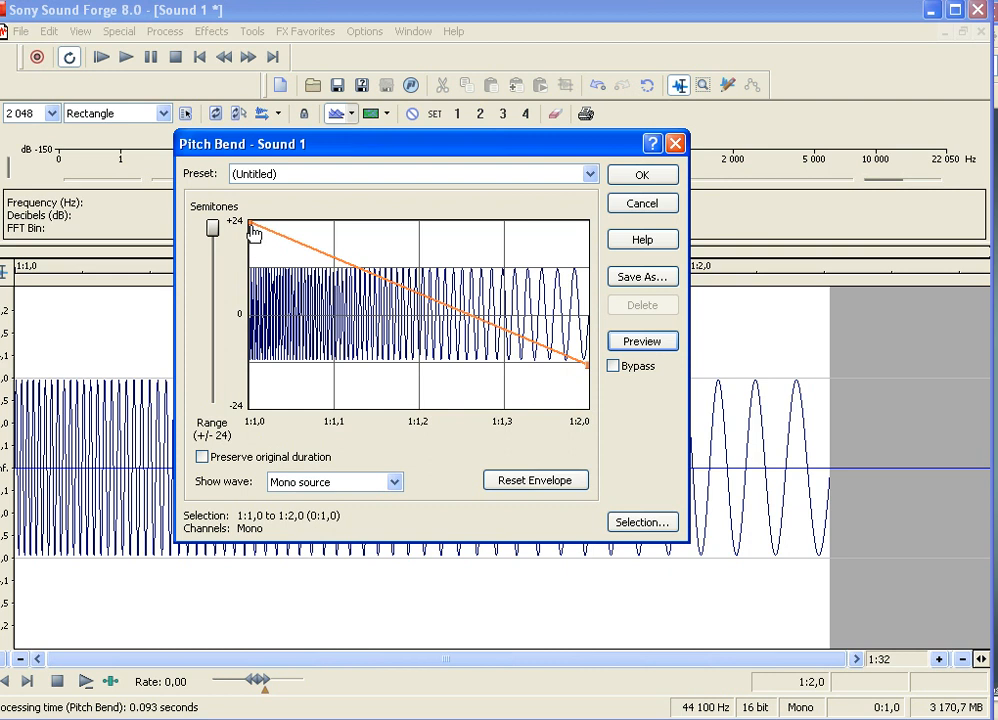
left_click(648, 342)
Try a straight envelope falling from about +12 to about -18 semitones and preview it.
left_click_drag(252, 224, 250, 264)
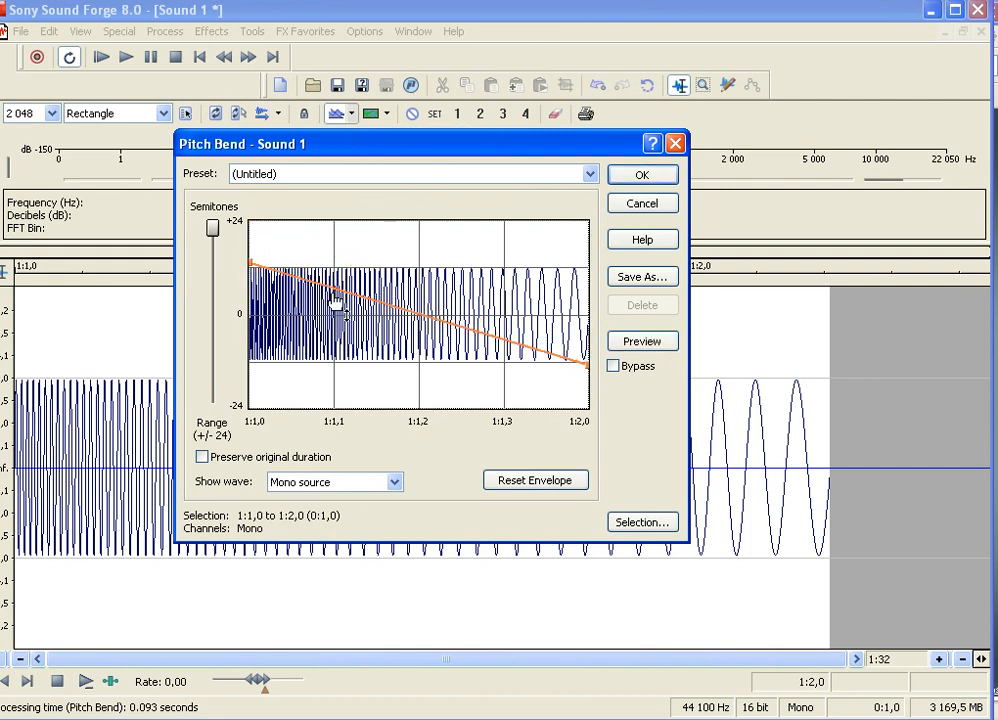
left_click(647, 348)
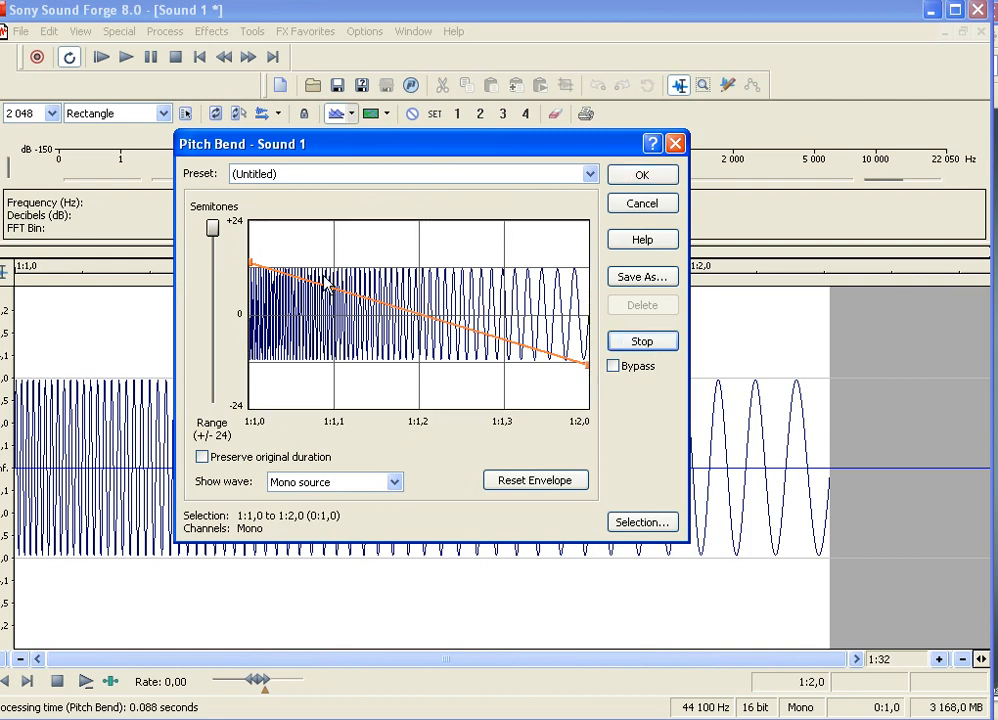
left_click_drag(250, 264, 251, 249)
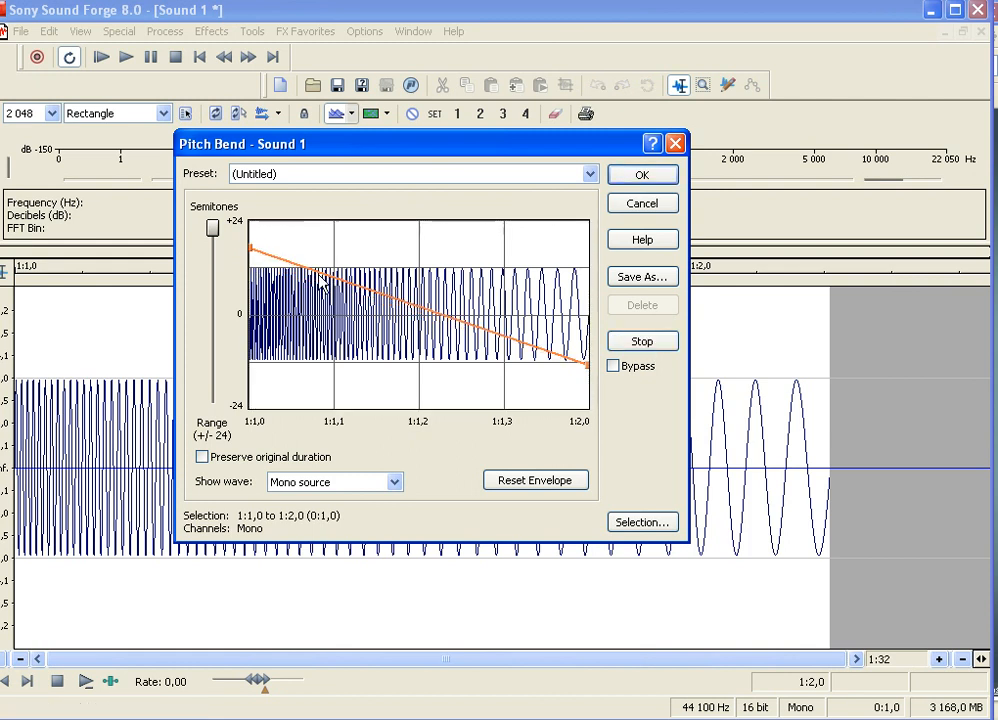
left_click_drag(333, 282, 326, 310)
right_click(326, 308)
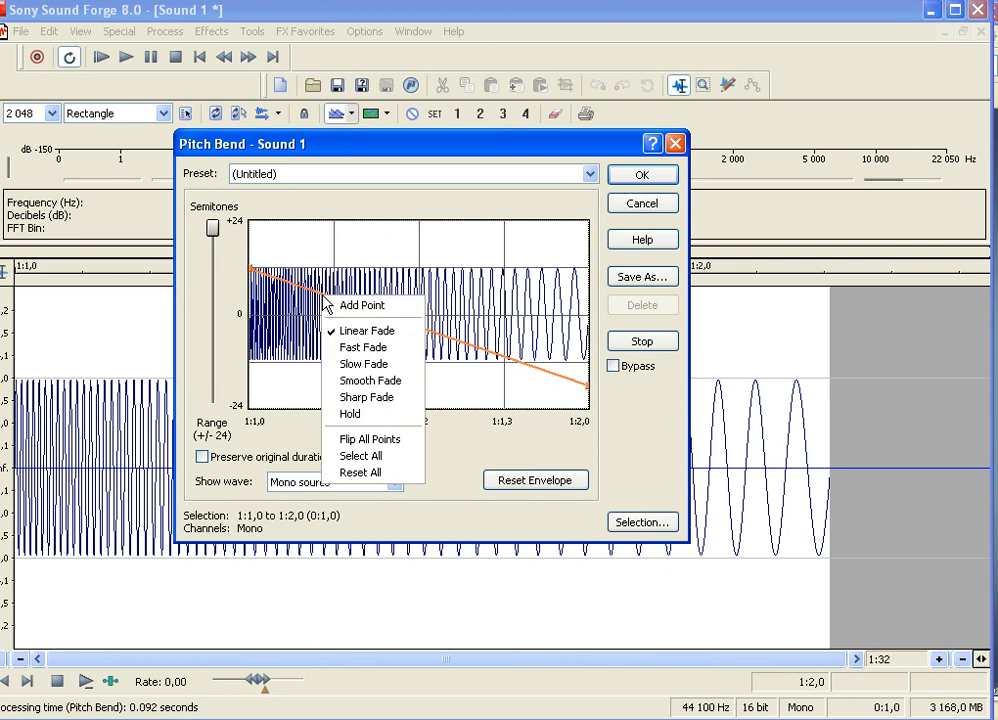
left_click(645, 346)
left_click(645, 346)
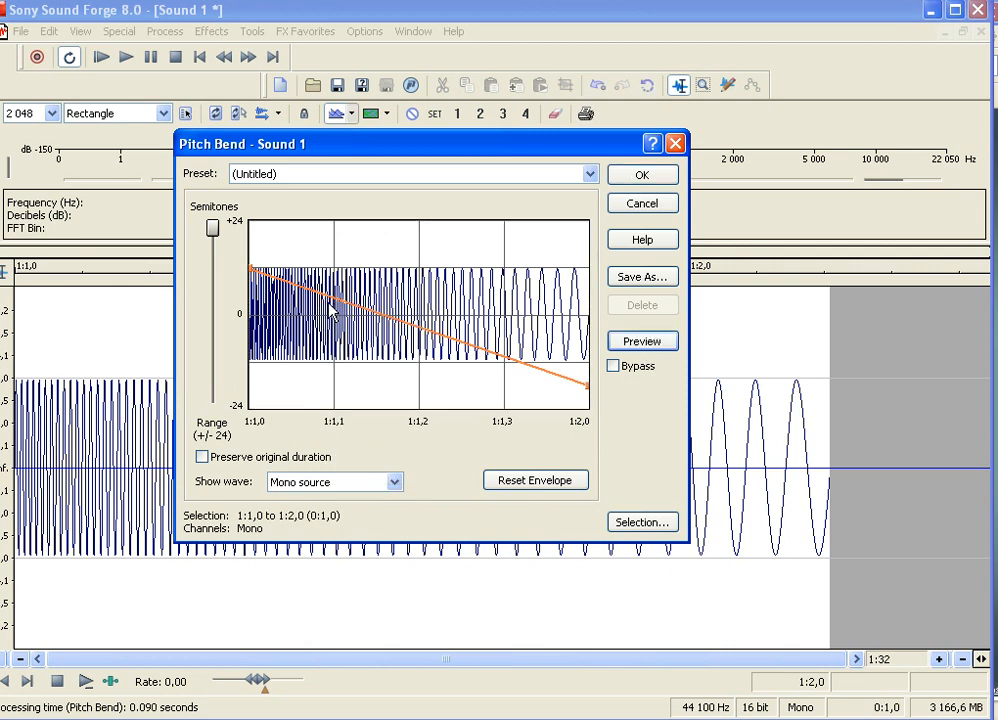
Add an envelope point near 1:1,1 and lower it to about -3 semitones while previewing.
right_click(333, 303)
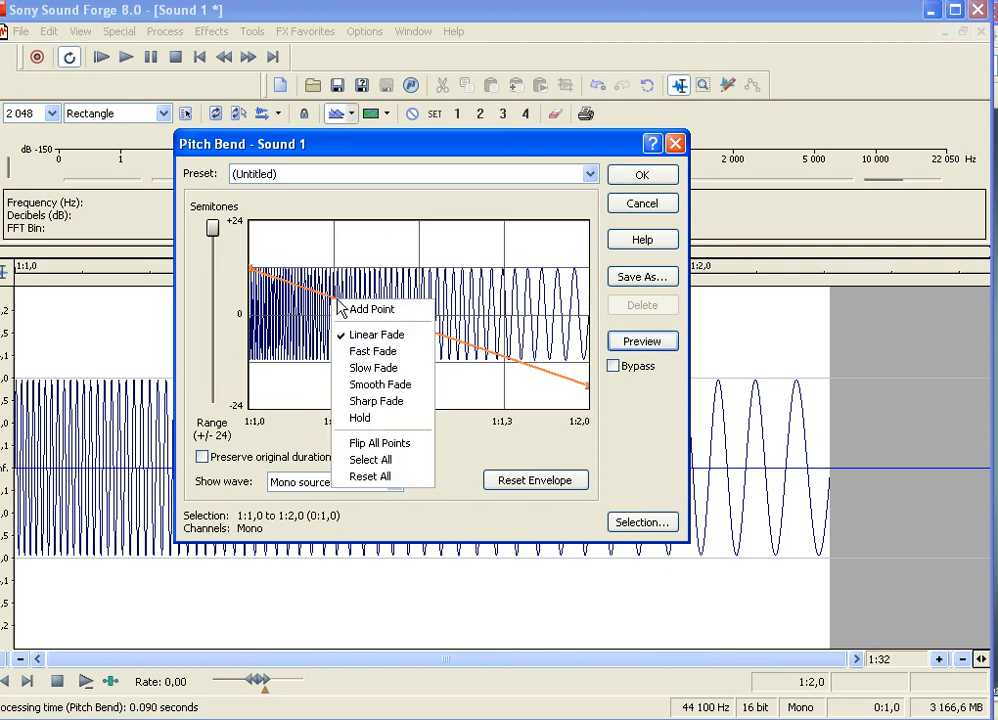
left_click(389, 310)
left_click(636, 343)
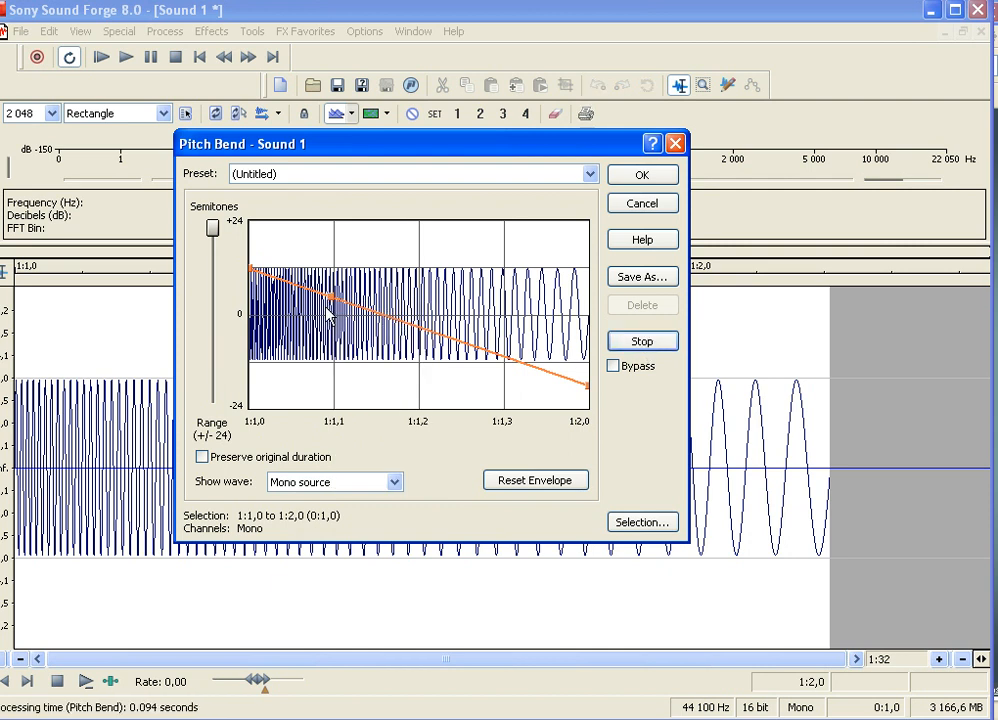
left_click_drag(335, 307, 330, 325)
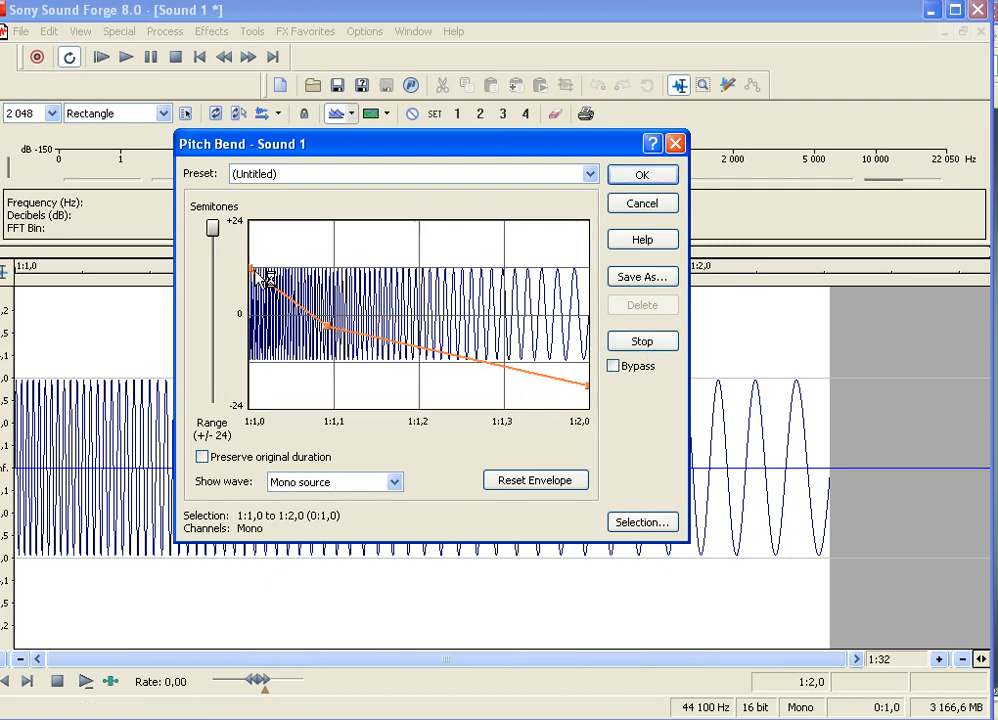
Set the envelope's start to +24, first point to about +5 and end to about -8 semitones, add a point near 1:1,2, and apply.
left_click_drag(252, 270, 250, 228)
left_click_drag(330, 333, 318, 313)
left_click_drag(589, 393, 585, 345)
right_click(375, 313)
left_click(407, 321)
mouse_move(320, 311)
left_mouse_down()
mouse_move(298, 284)
mouse_move(328, 296)
left_mouse_up()
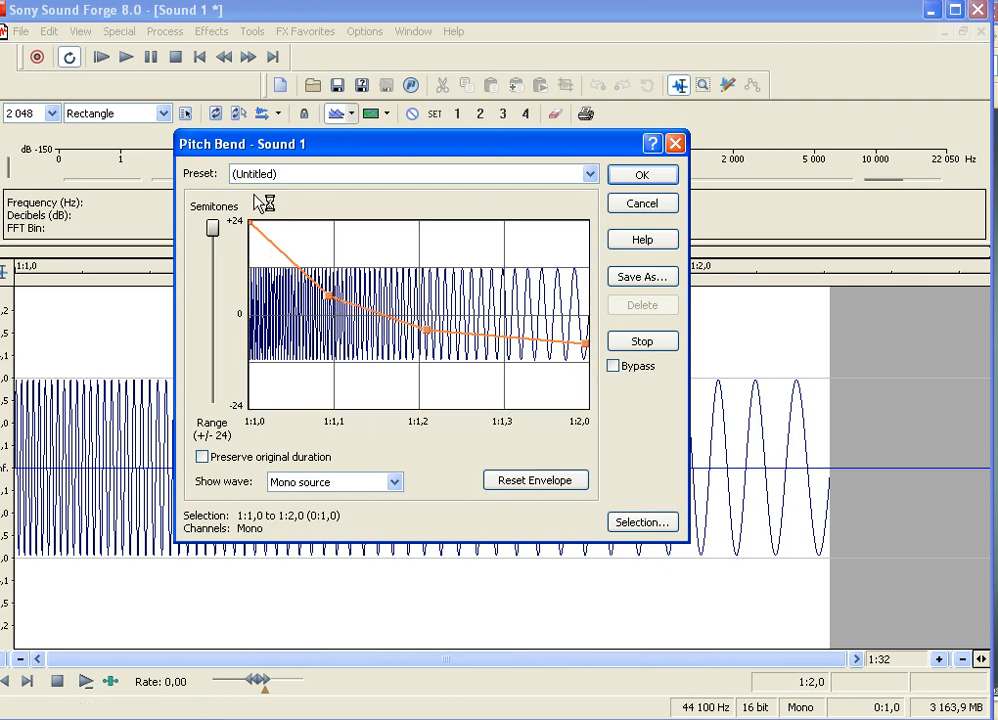
left_click(642, 174)
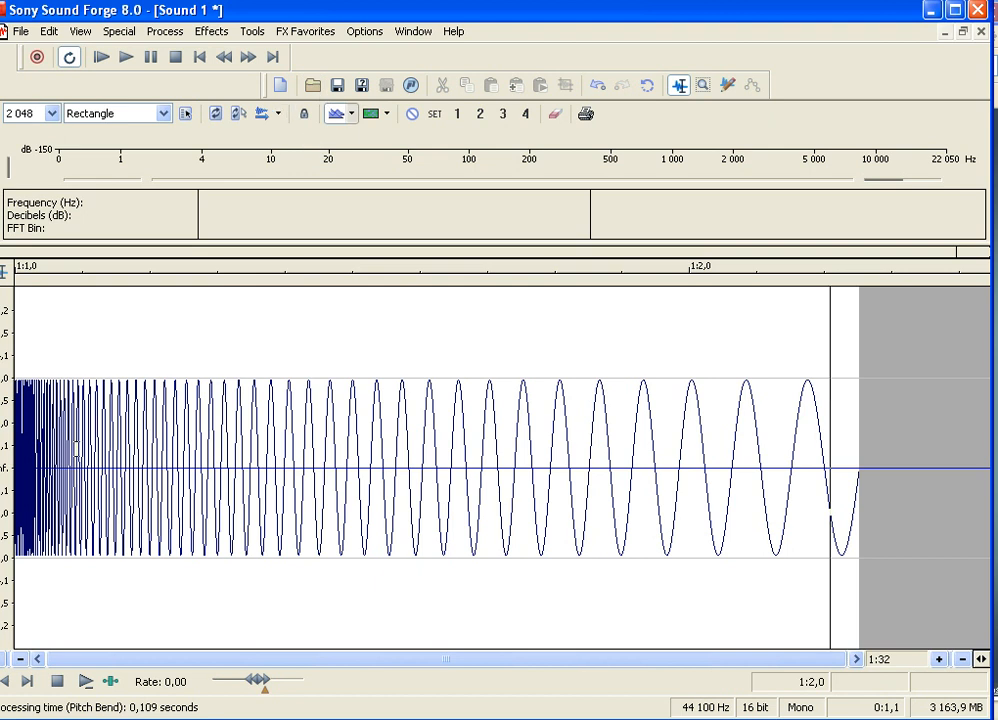
Examine the dense opening of the processed waveform and play the sound back.
left_click_drag(29, 422, 8, 425)
left_click(71, 457)
left_click(135, 356)
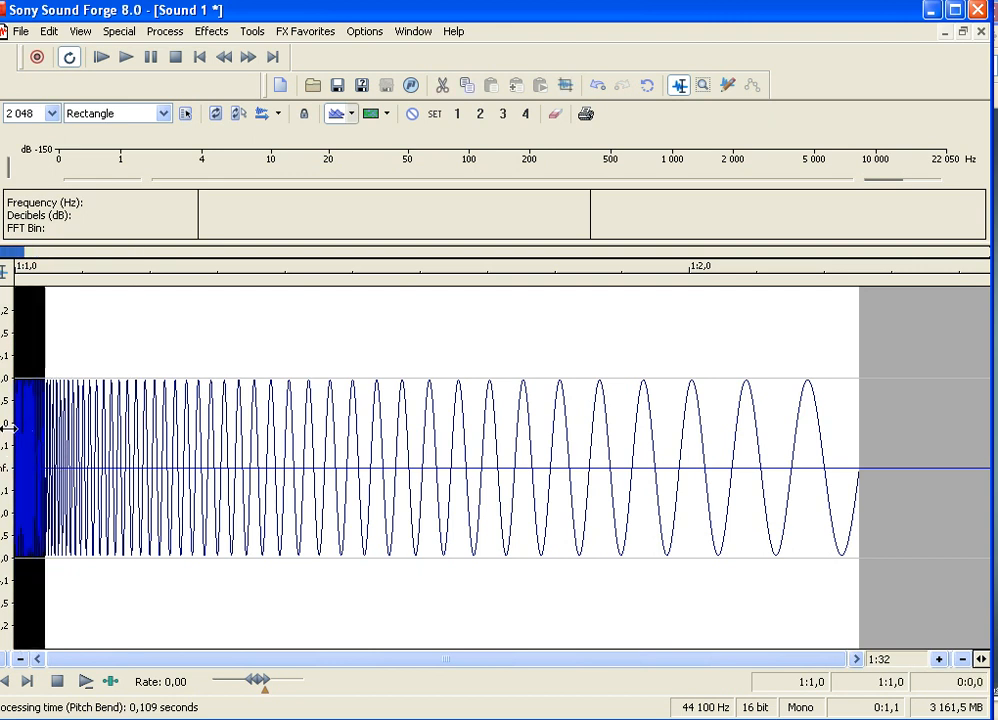
left_click(79, 350)
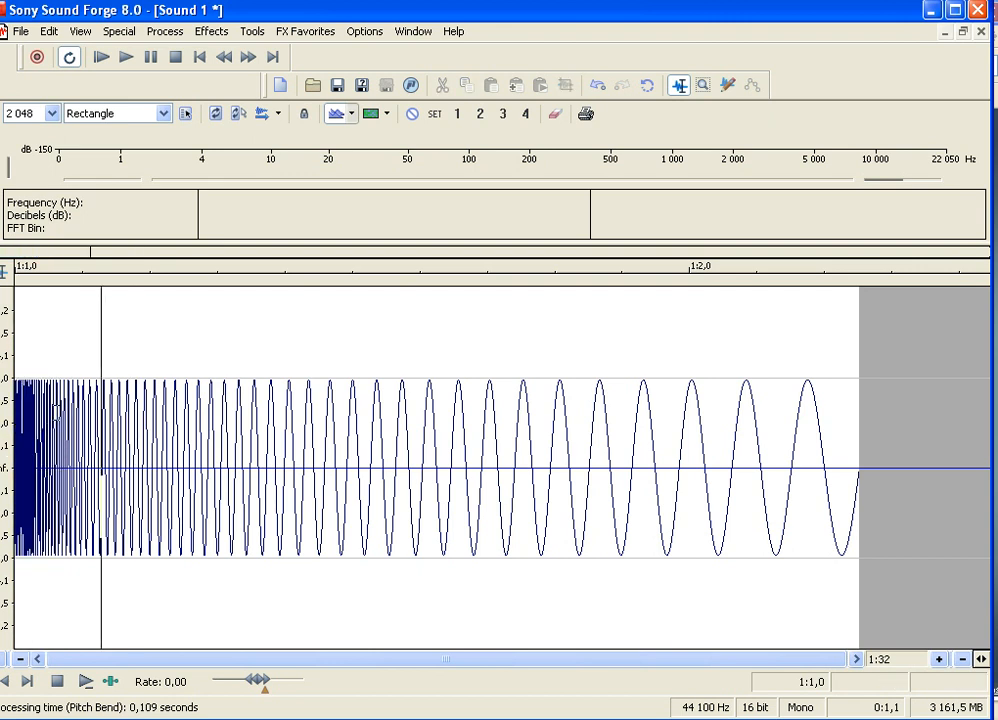
left_click(125, 57)
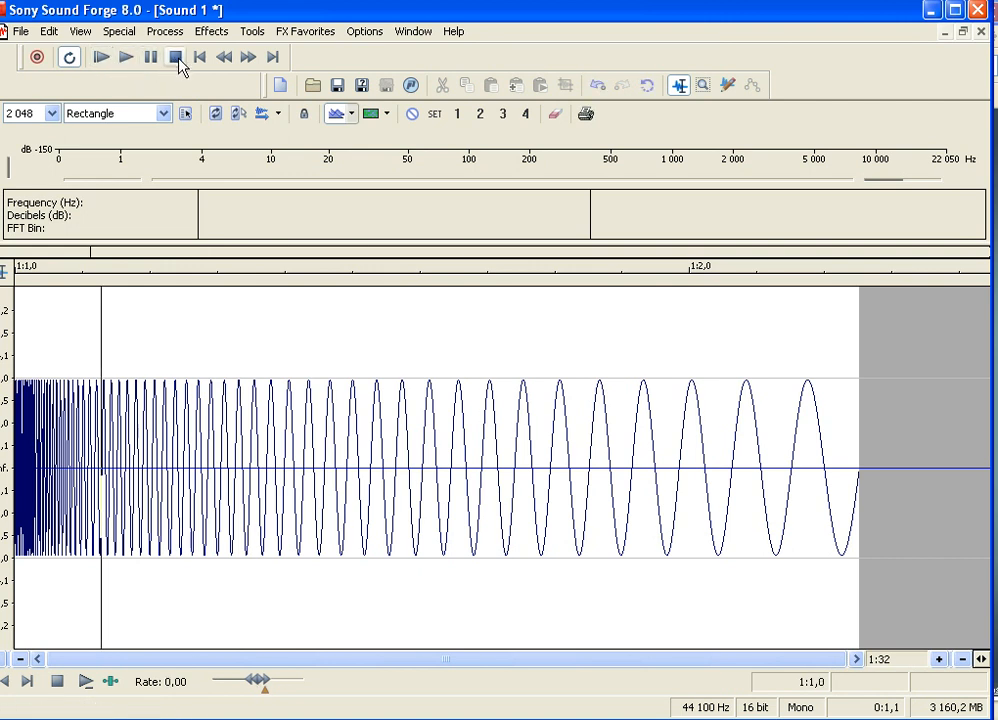
Start a third Pitch Bend, shift both middle envelope points later in time, at about +4 and -3 semitones, and preview it.
left_click(165, 31)
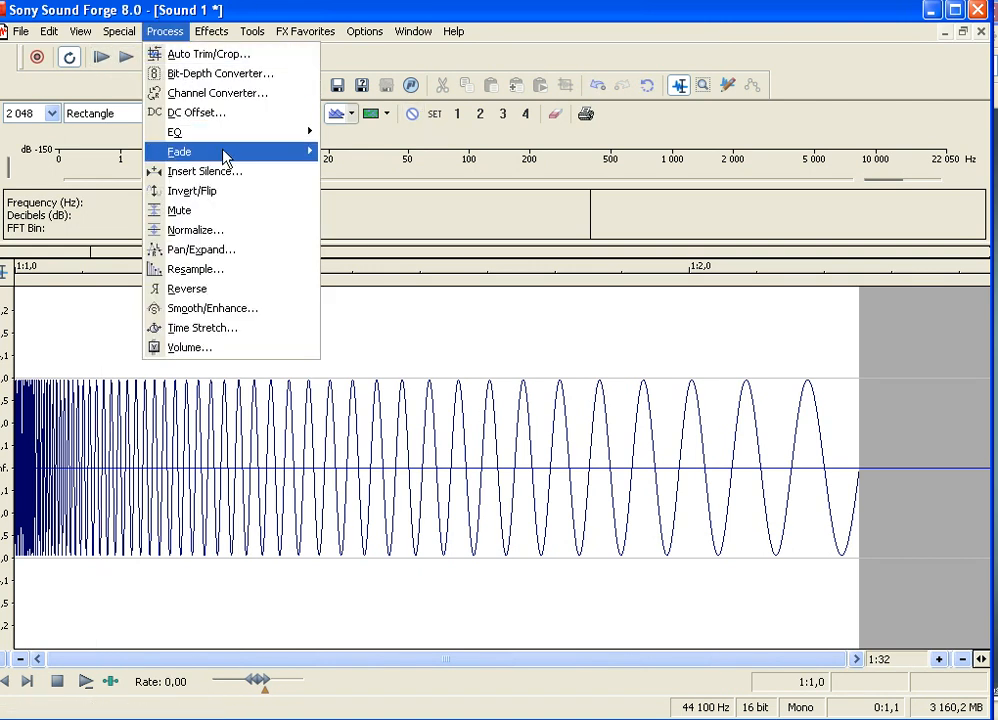
mouse_move(211, 31)
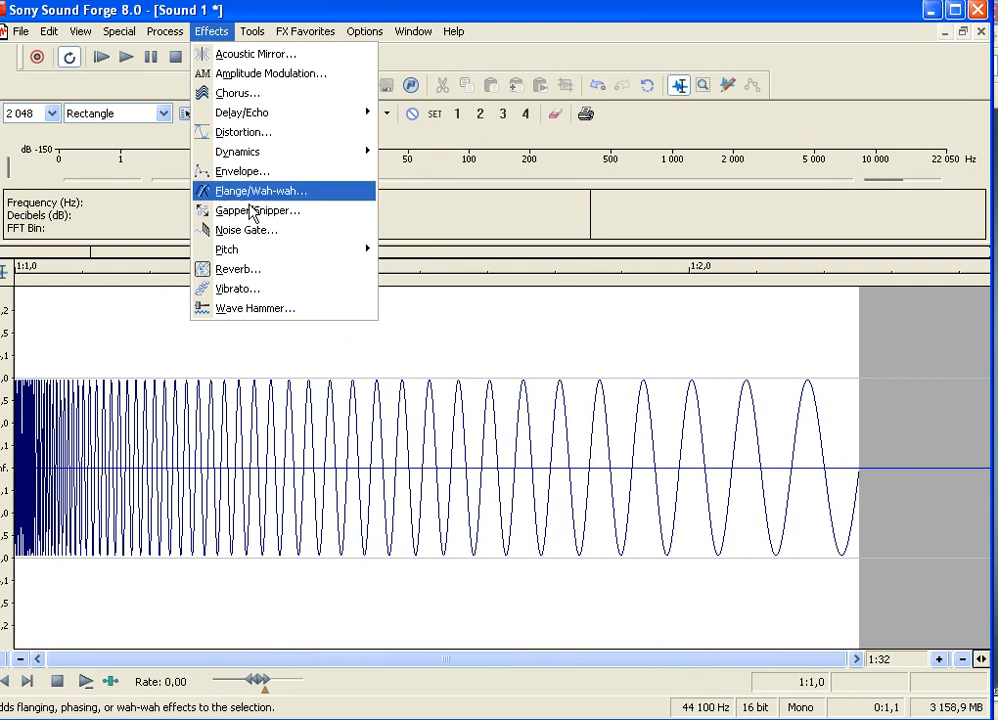
mouse_move(265, 258)
left_click(403, 250)
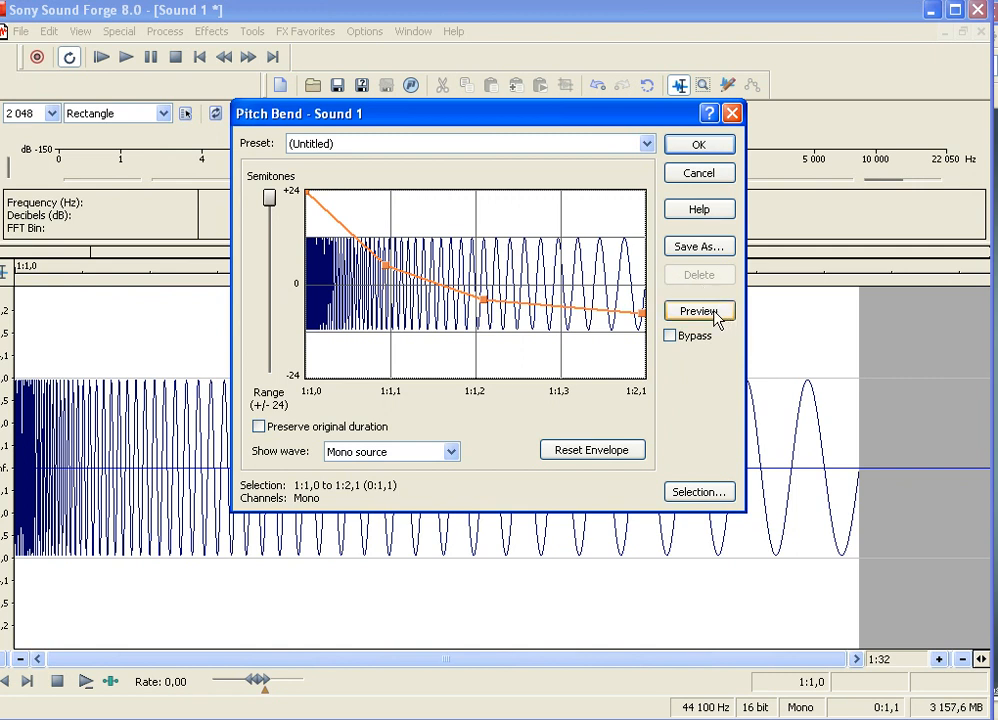
left_click_drag(485, 300, 516, 295)
left_click_drag(390, 276, 408, 280)
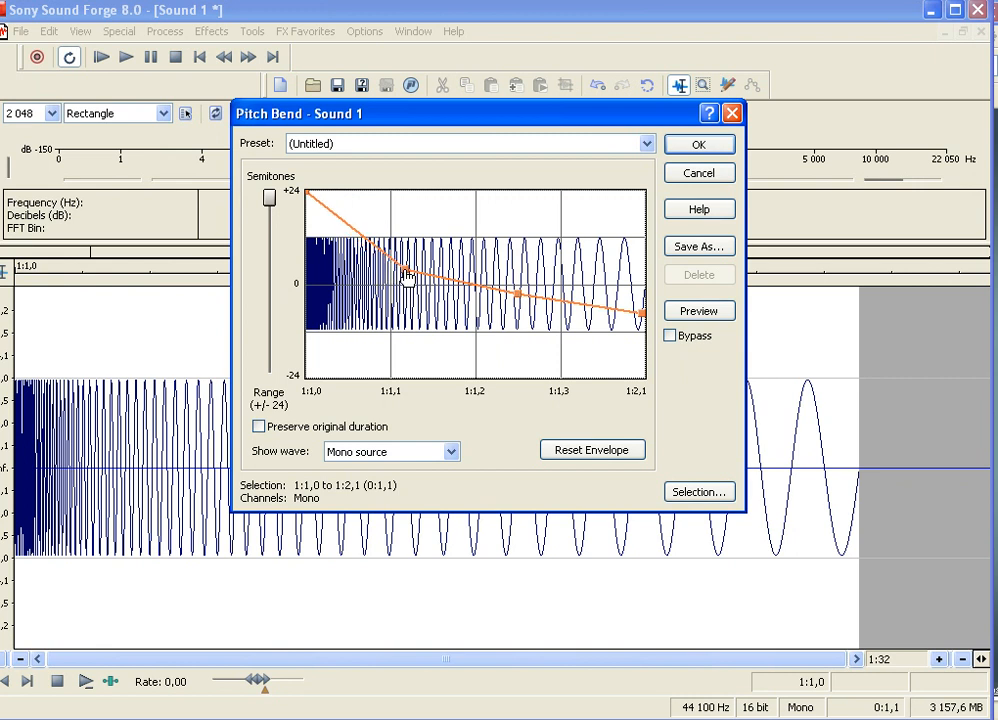
left_click(700, 313)
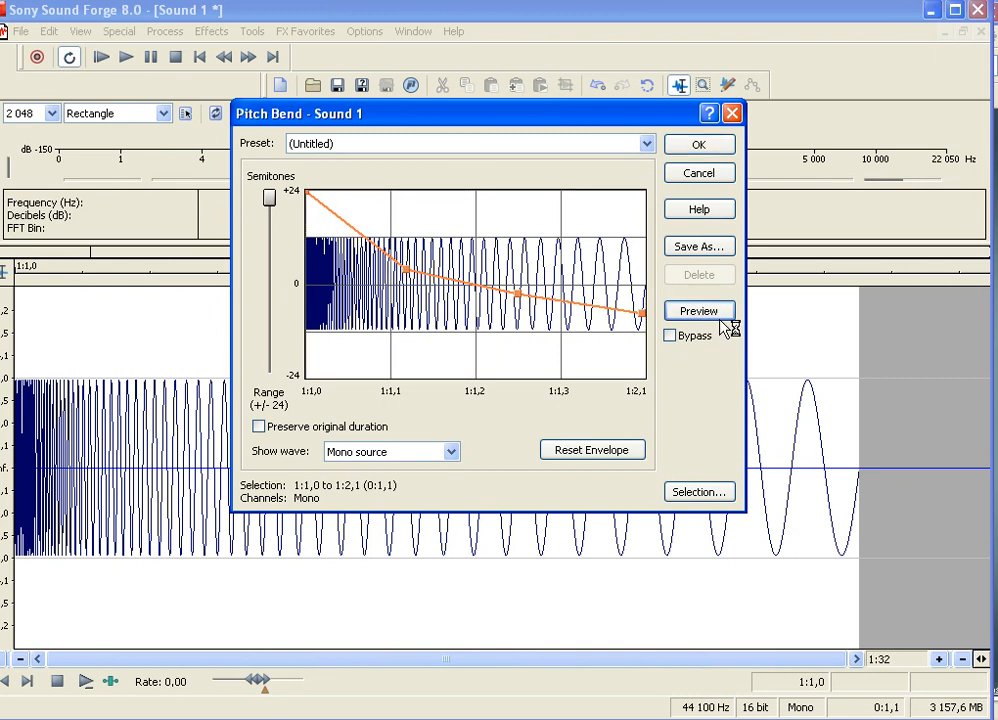
Lower the envelope's last middle point to about -6 and its end to about -9 semitones, keeping the start at +24.
left_click_drag(310, 200, 311, 212)
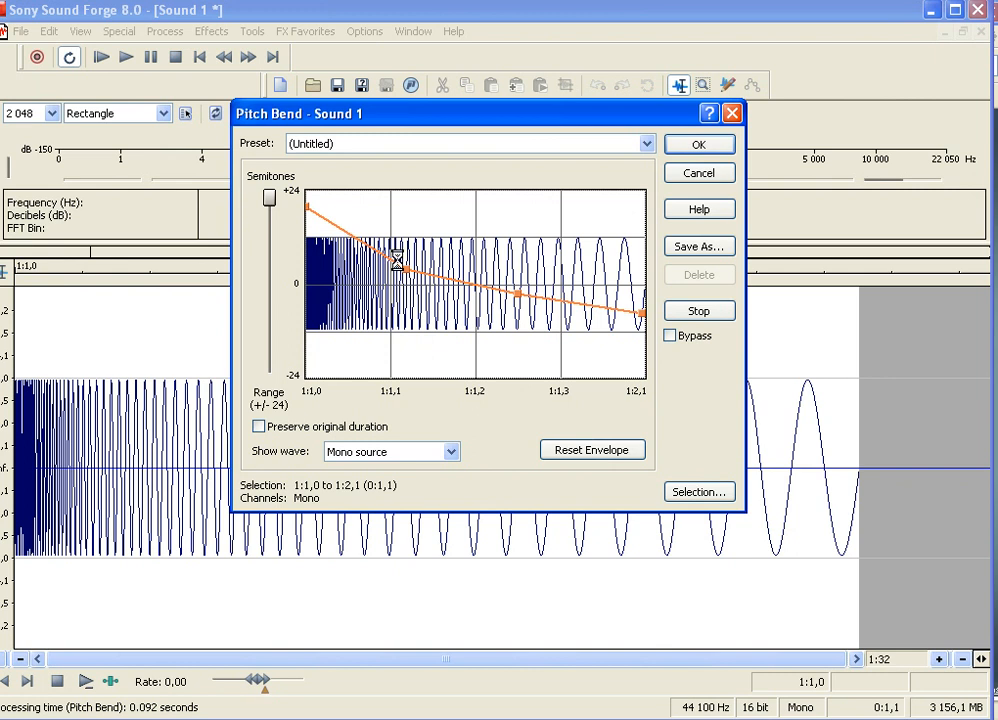
left_click_drag(518, 295, 518, 307)
left_click_drag(642, 315, 642, 321)
left_click_drag(309, 206, 309, 190)
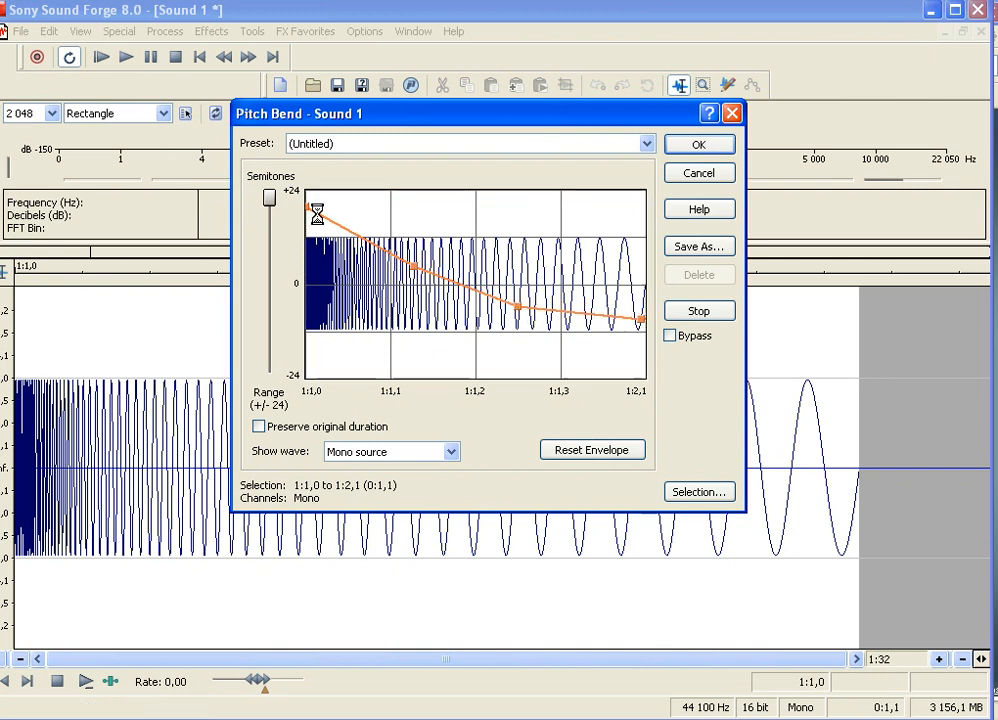
Add an envelope point before 1:1,1 at about +7 semitones, and adjust the next two points to about +3 and -3.
right_click(386, 257)
left_click(410, 259)
left_click_drag(386, 256, 355, 258)
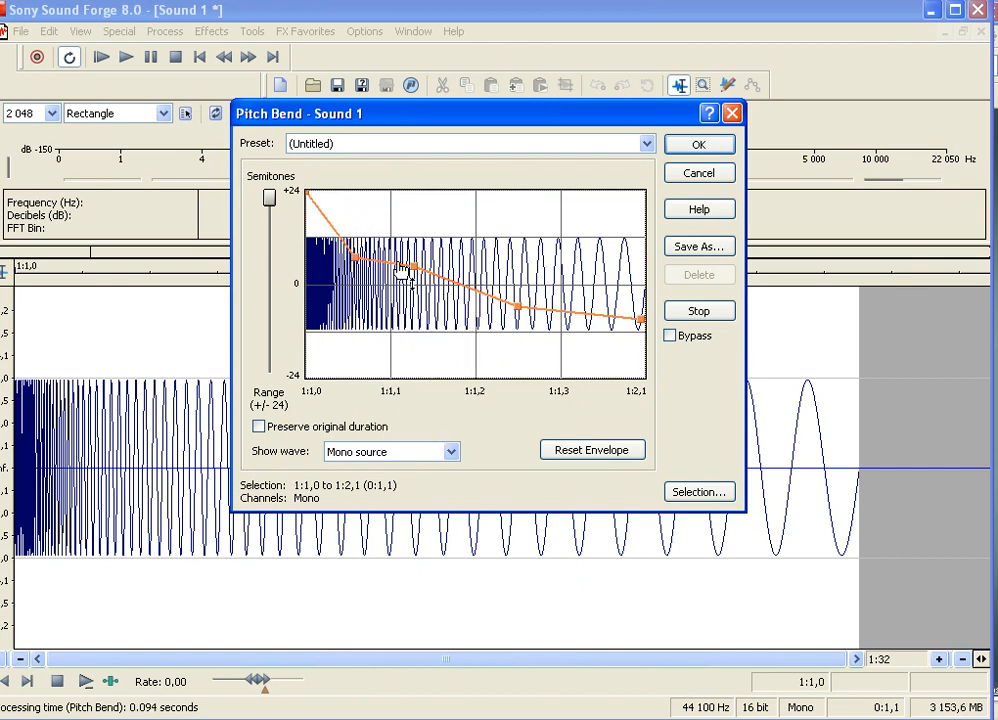
left_click_drag(414, 267, 406, 271)
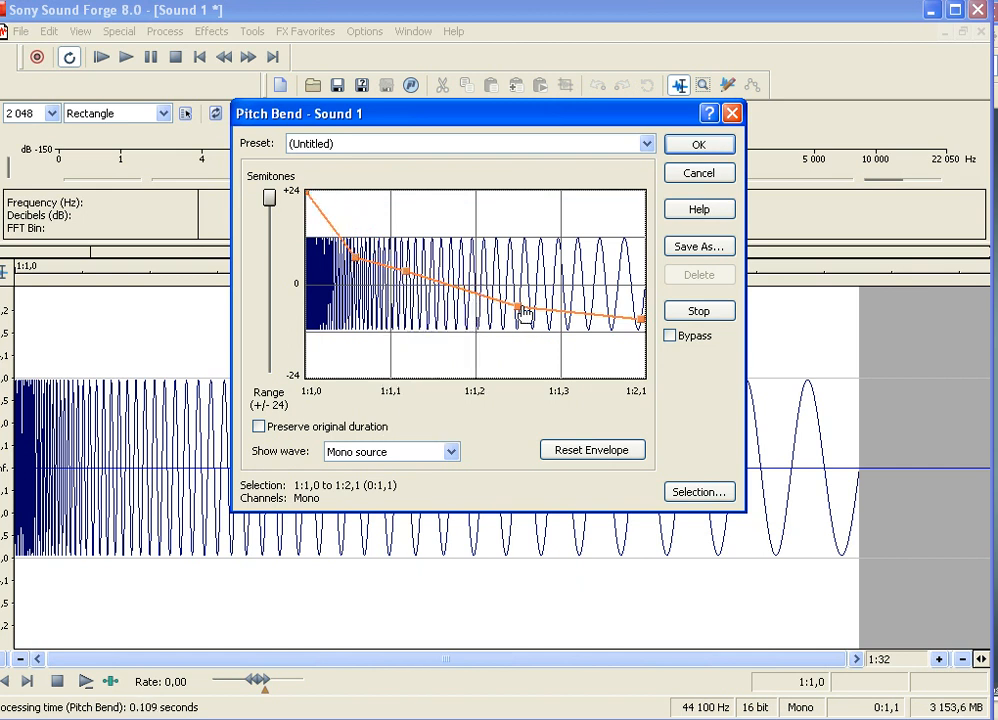
left_click_drag(519, 308, 519, 293)
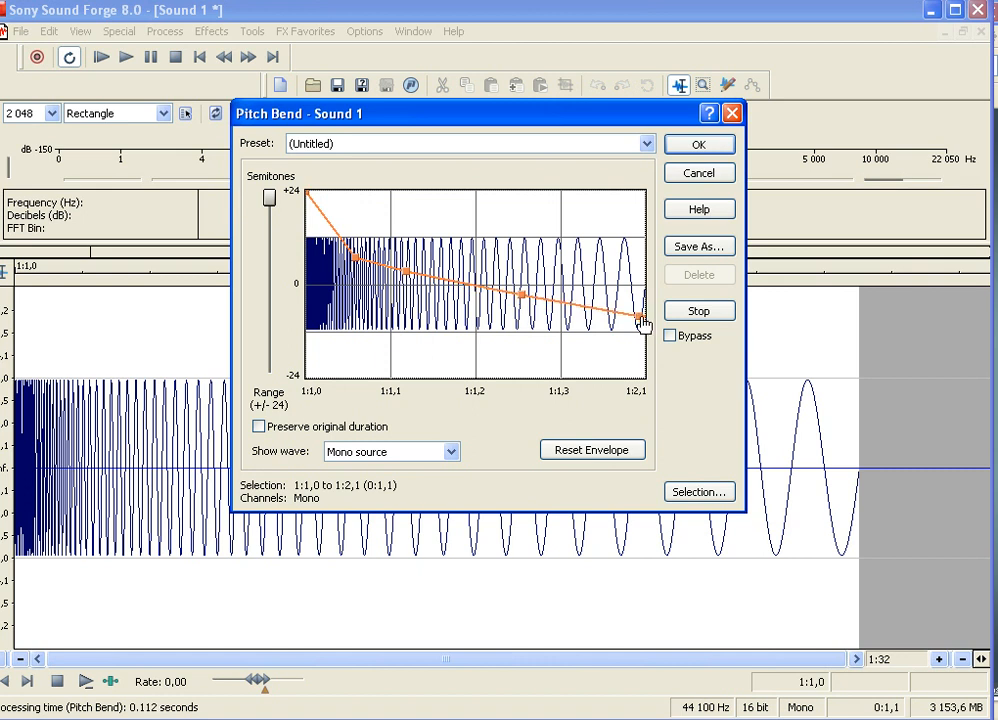
Apply the third Pitch Bend to the sound and play the result back twice.
left_click(699, 144)
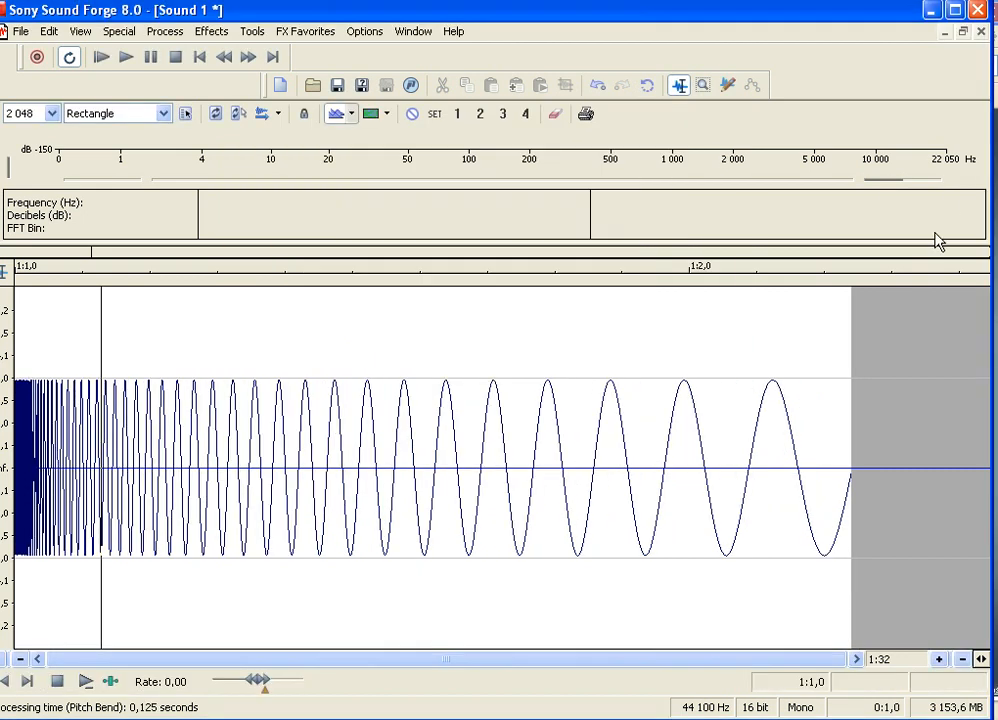
left_click(103, 60)
left_click(176, 58)
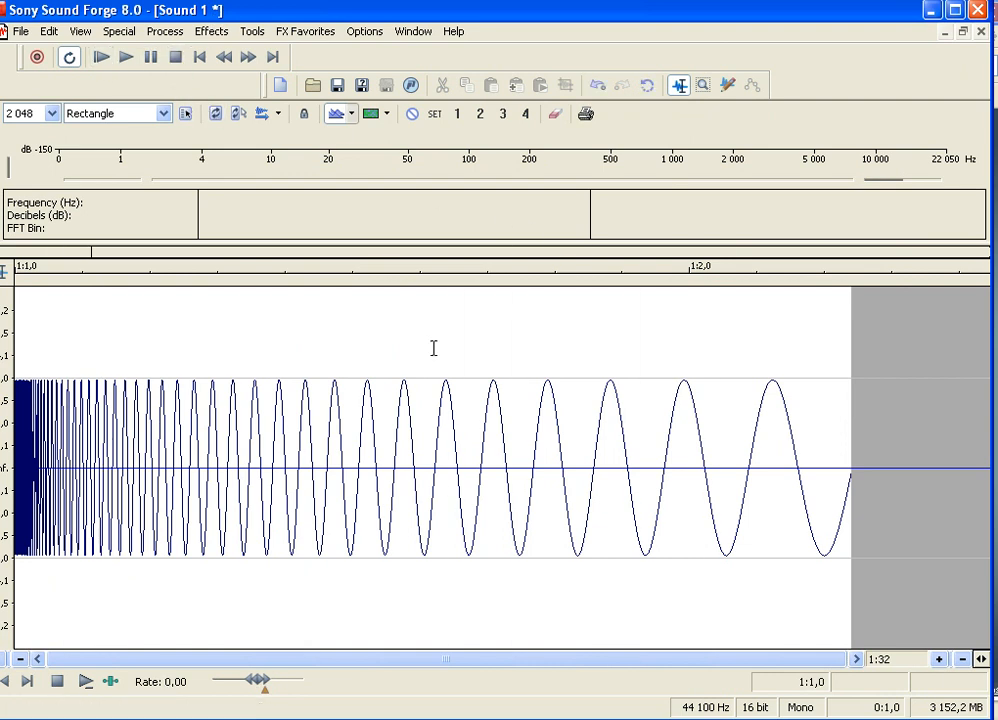
left_click_drag(879, 436, 942, 381)
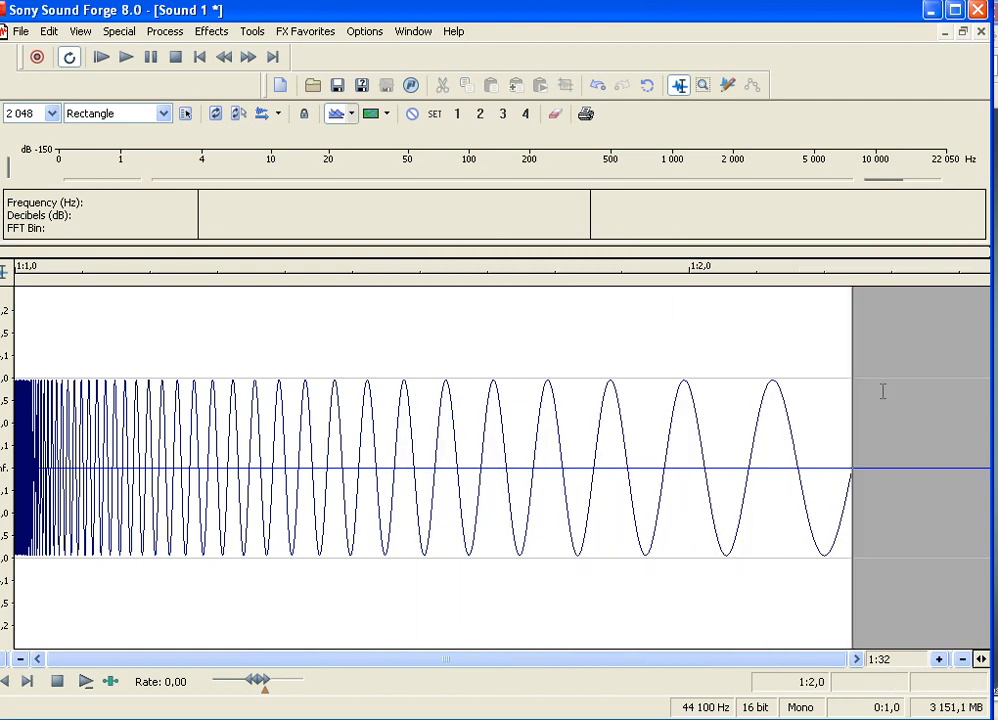
left_click_drag(878, 395, 855, 405)
left_click(101, 57)
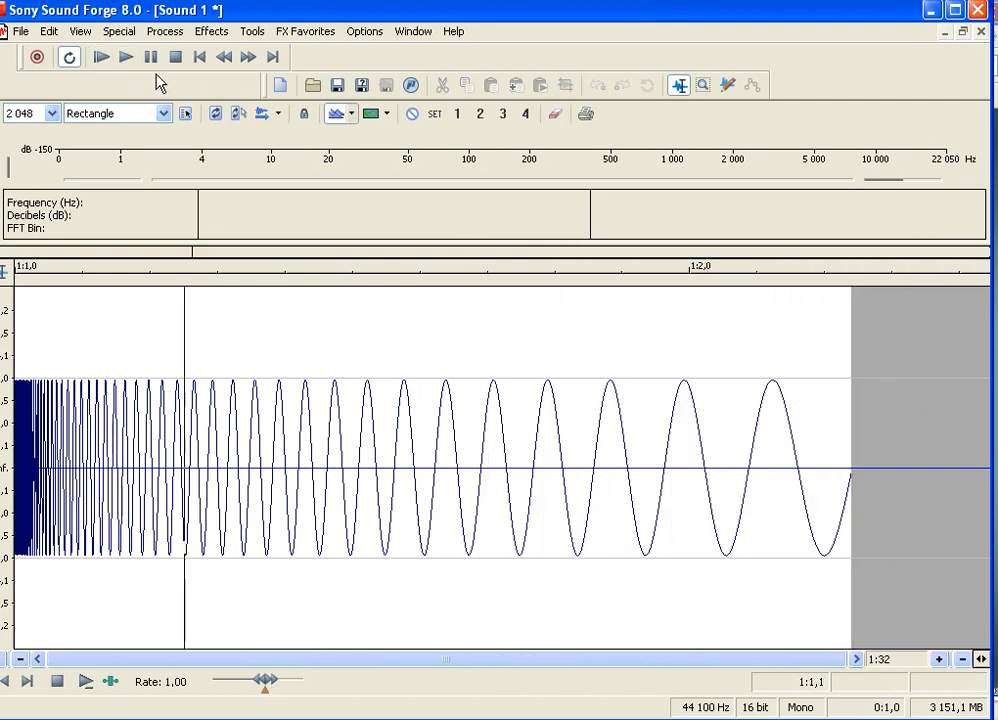
left_click(175, 57)
Delete the last three wave cycles, from about 1:1,3 to the end, and play the shortened sound.
left_click_drag(864, 390, 592, 390)
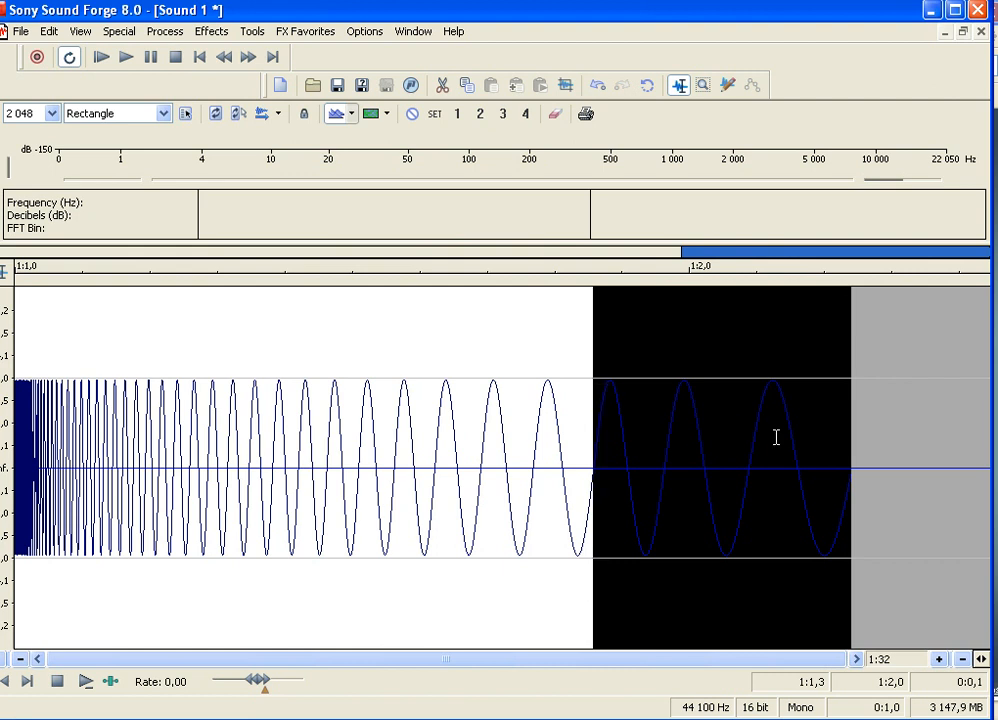
key("Delete")
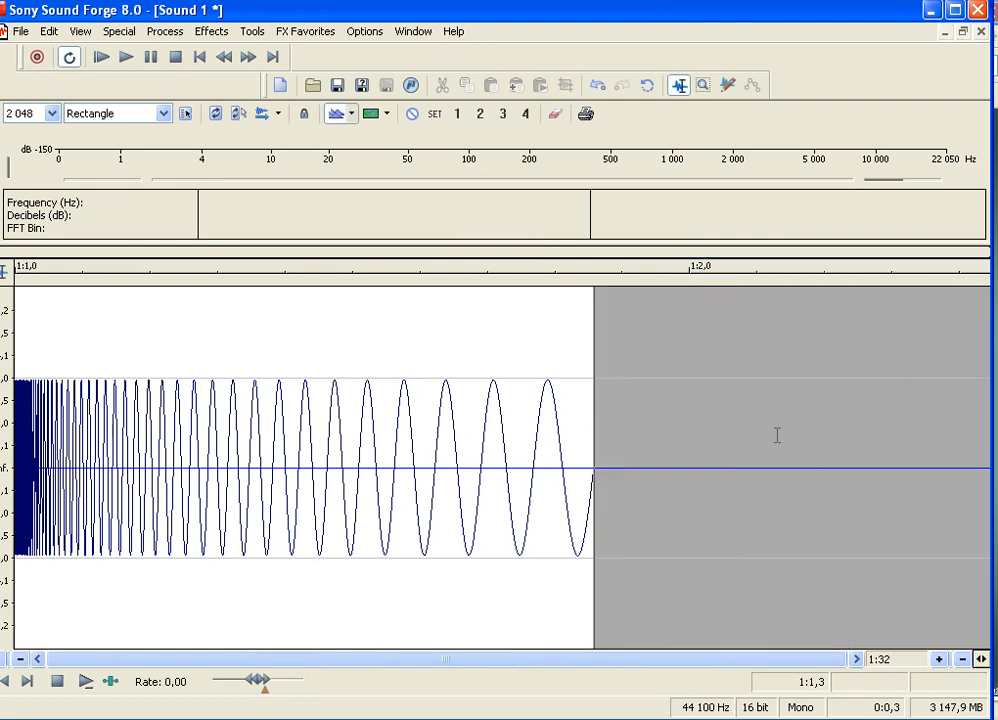
left_click(101, 57)
left_click(177, 60)
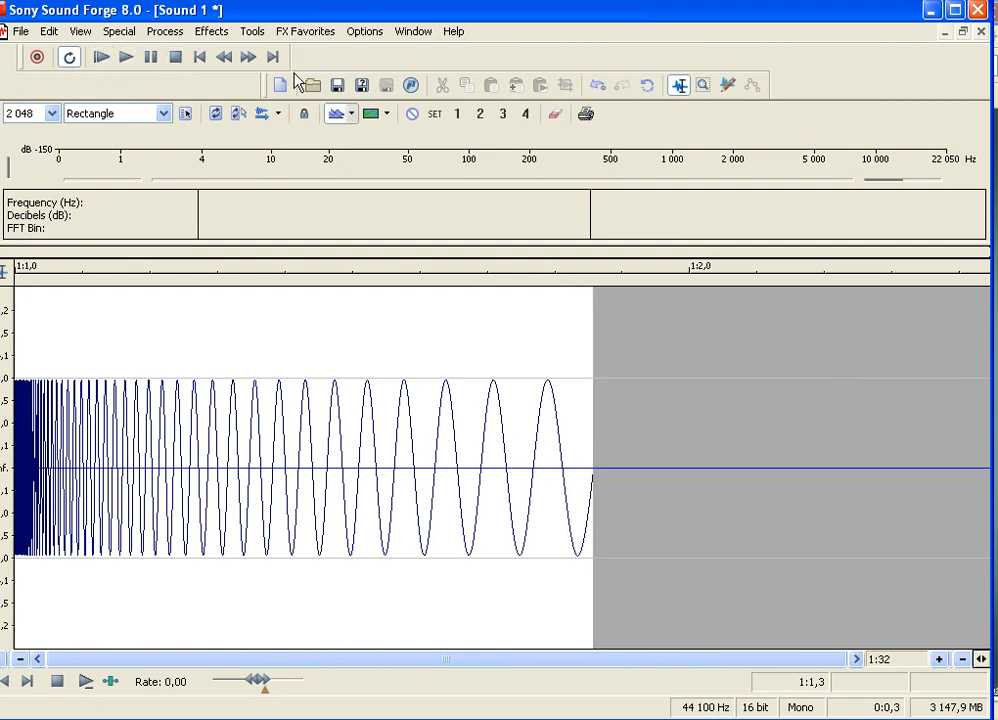
Start another Pitch Bend, reset its envelope to a flat line, and preview it.
left_click(165, 31)
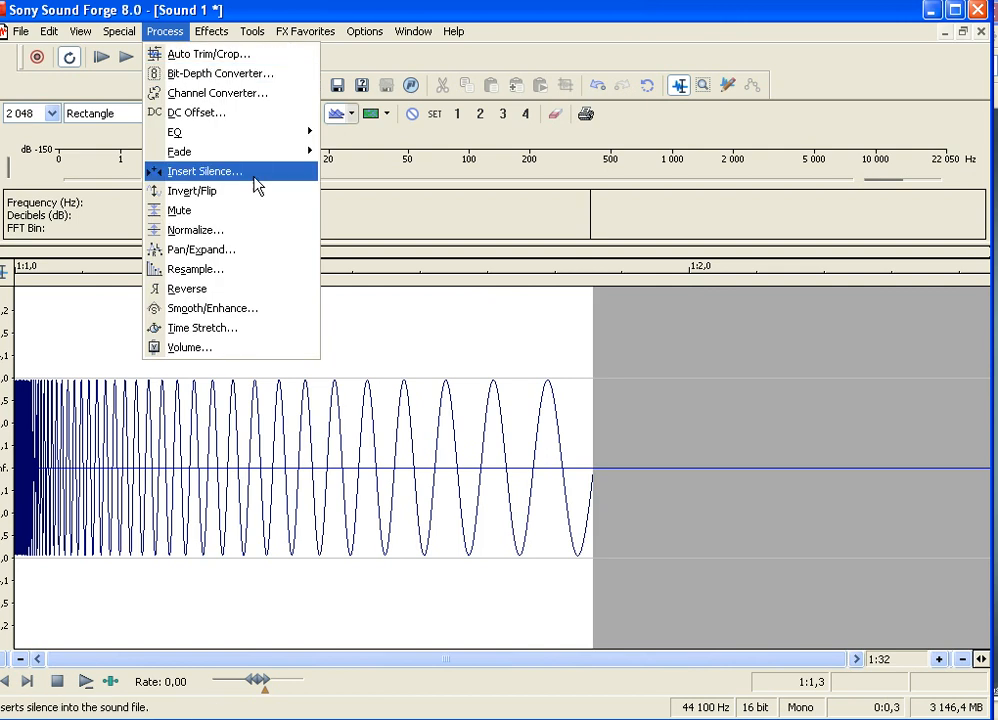
mouse_move(211, 31)
mouse_move(252, 250)
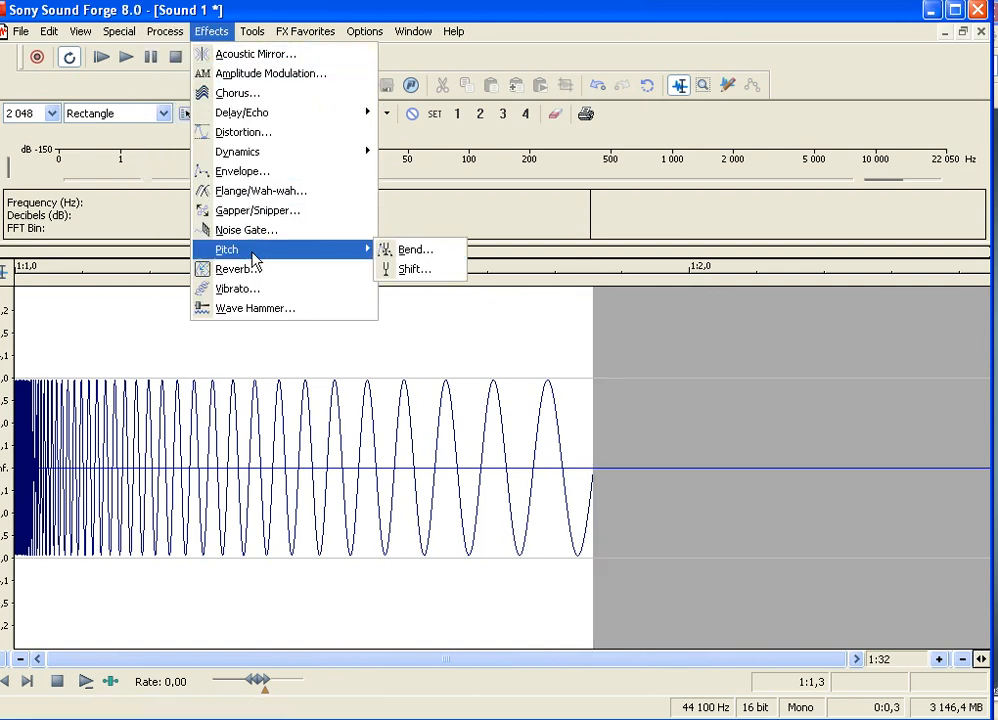
left_click(444, 251)
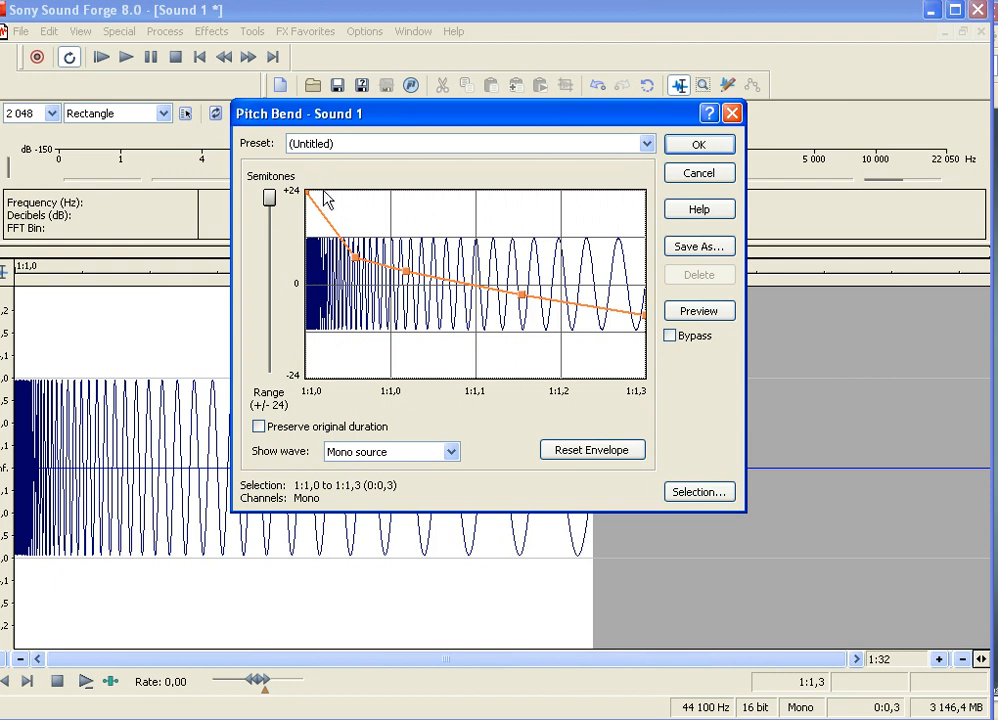
left_click(605, 453)
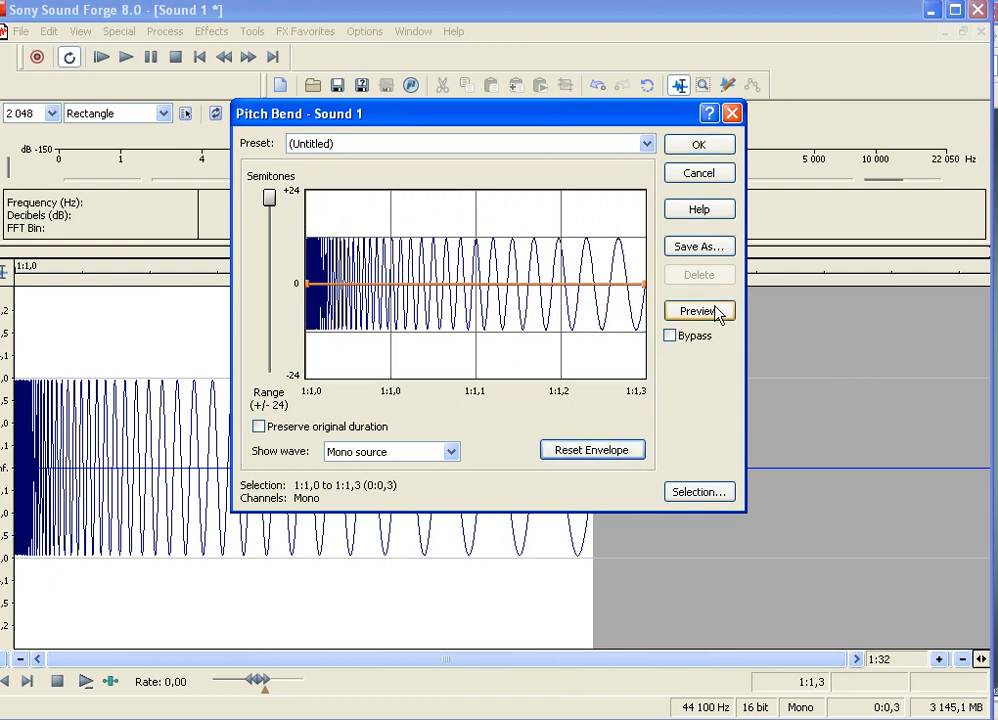
left_click(720, 311)
Raise the envelope's start to about +5 semitones and add two middle points at about +1 semitone, near 1:1,0 and past 1:1,1.
left_click_drag(309, 290, 316, 276)
right_click(412, 274)
left_click(418, 280)
left_click_drag(412, 273, 401, 282)
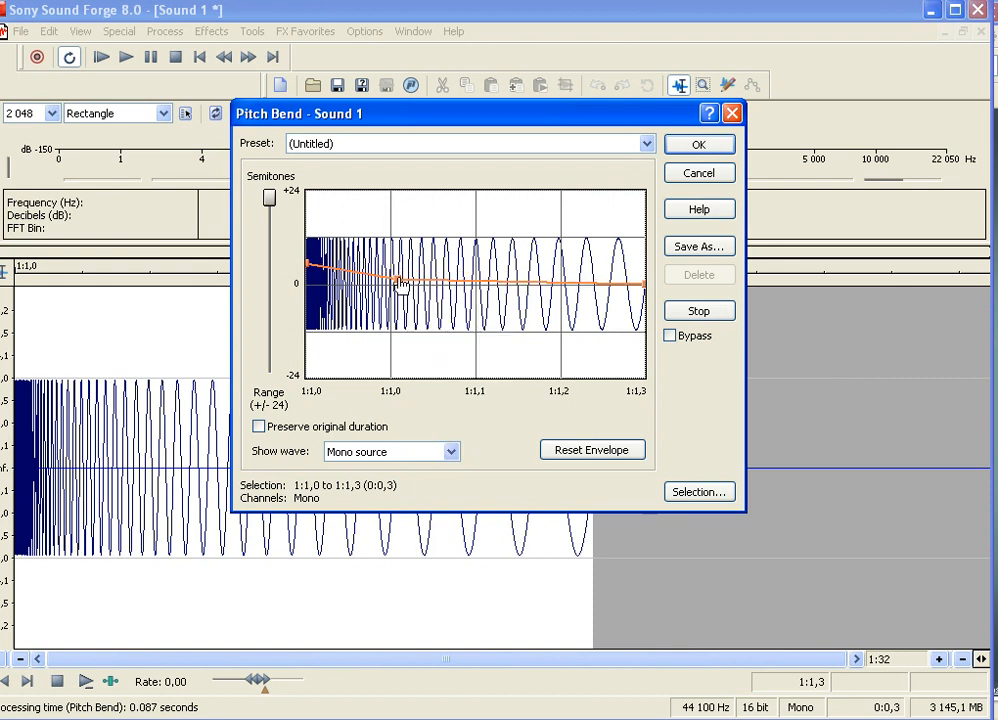
right_click(509, 286)
left_click(514, 291)
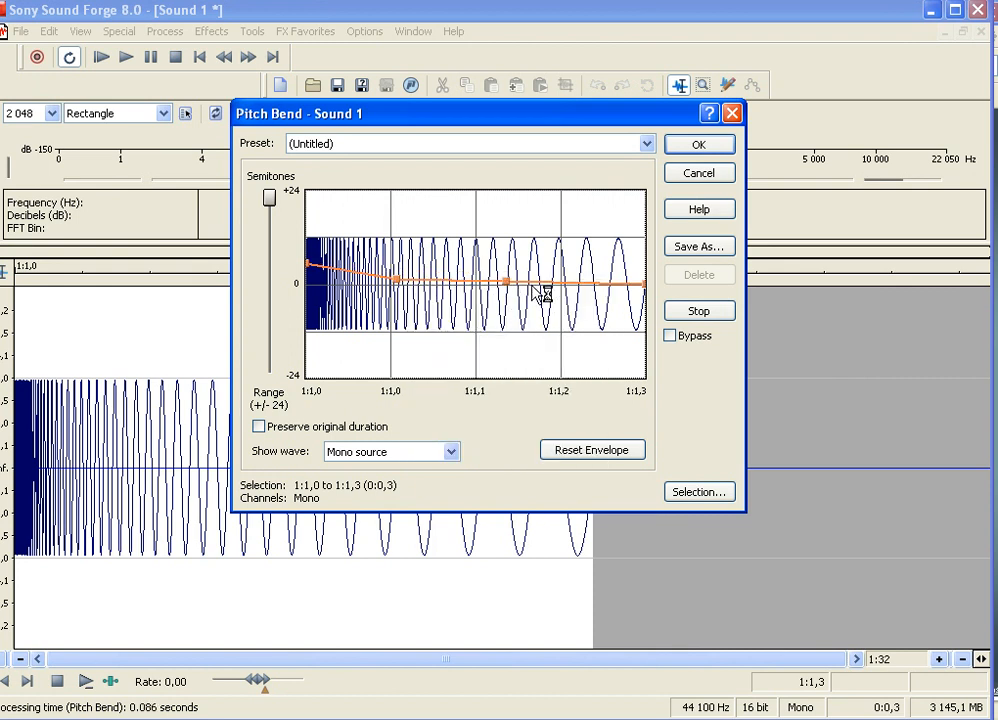
Lower the envelope's middle points to about 0 and -2 semitones and its end to about -4 semitones.
left_click_drag(645, 287, 644, 295)
left_click_drag(508, 284, 507, 294)
left_click_drag(397, 276, 389, 289)
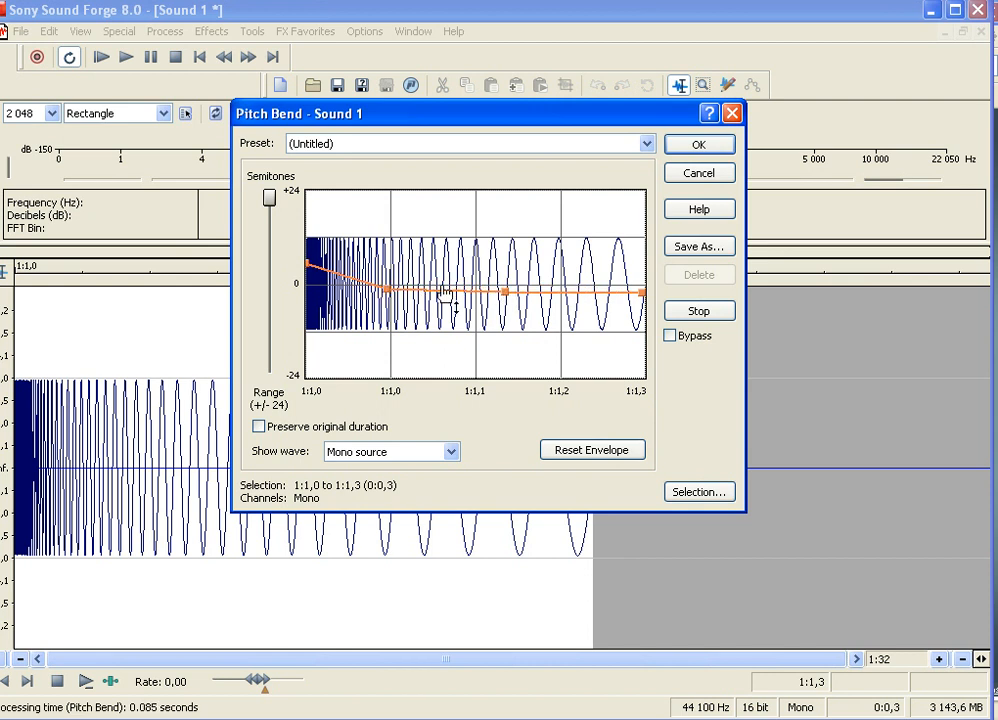
left_click_drag(508, 294, 503, 294)
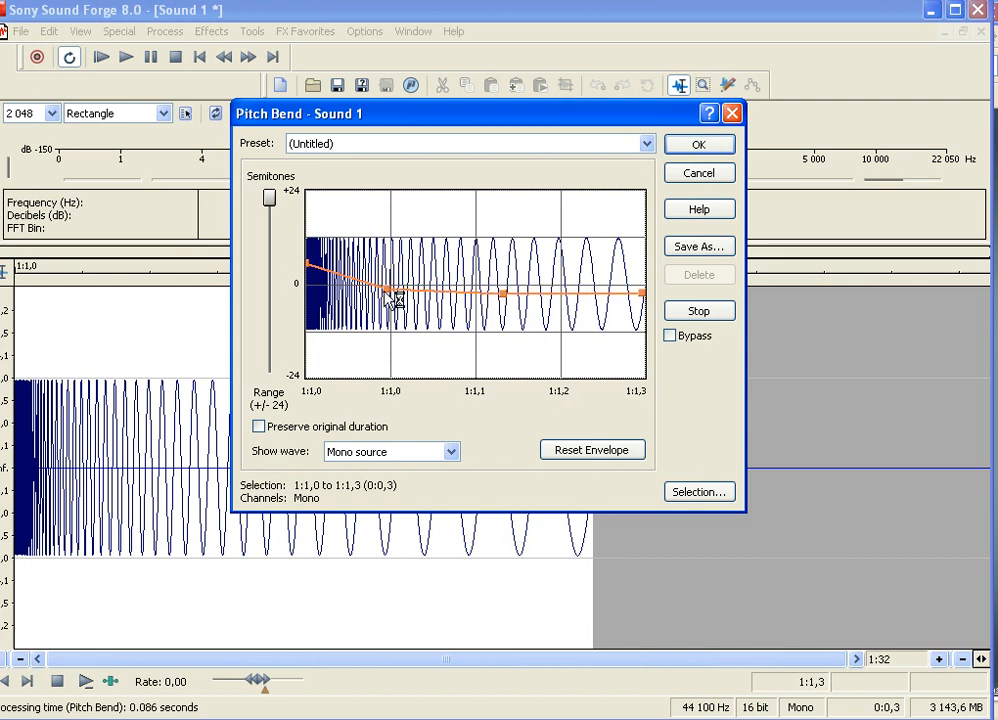
left_click_drag(388, 291, 389, 285)
left_click_drag(643, 294, 641, 300)
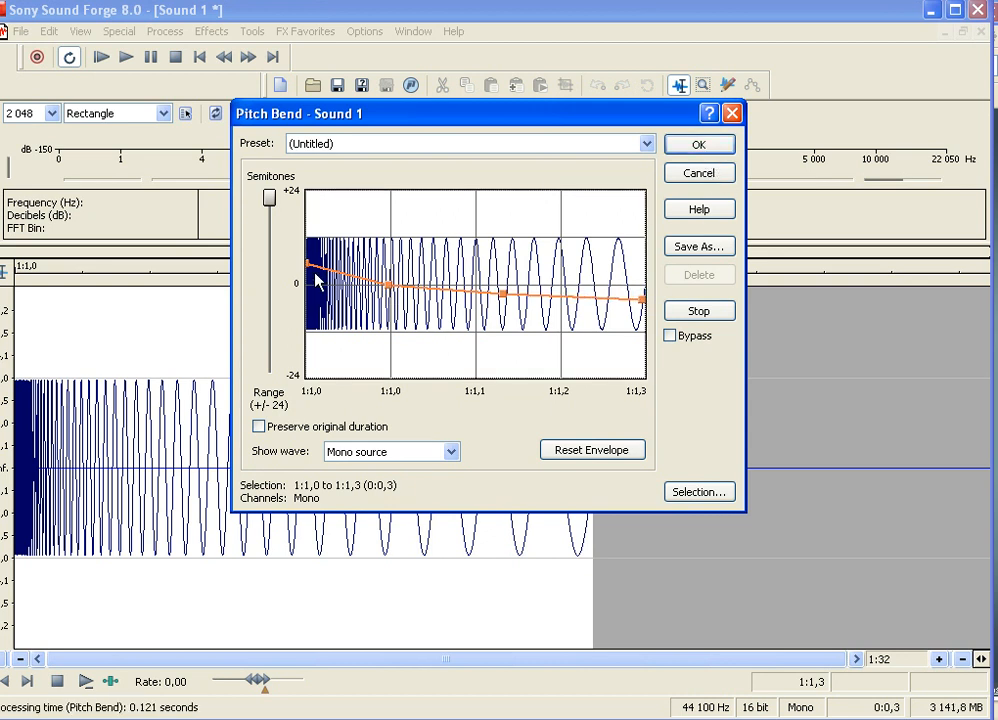
Lower the envelope's start to about 0 semitones, apply the Pitch Bend, and play the result.
mouse_move(308, 268)
left_mouse_down()
mouse_move(305, 198)
mouse_move(305, 288)
left_mouse_up()
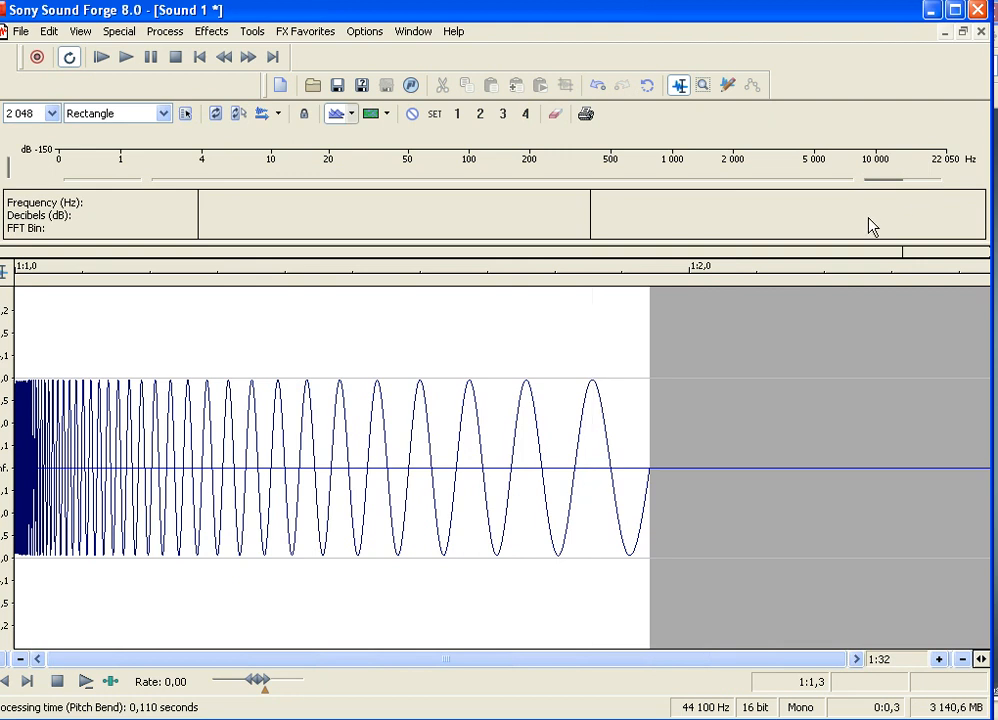
left_click(101, 60)
left_click(175, 57)
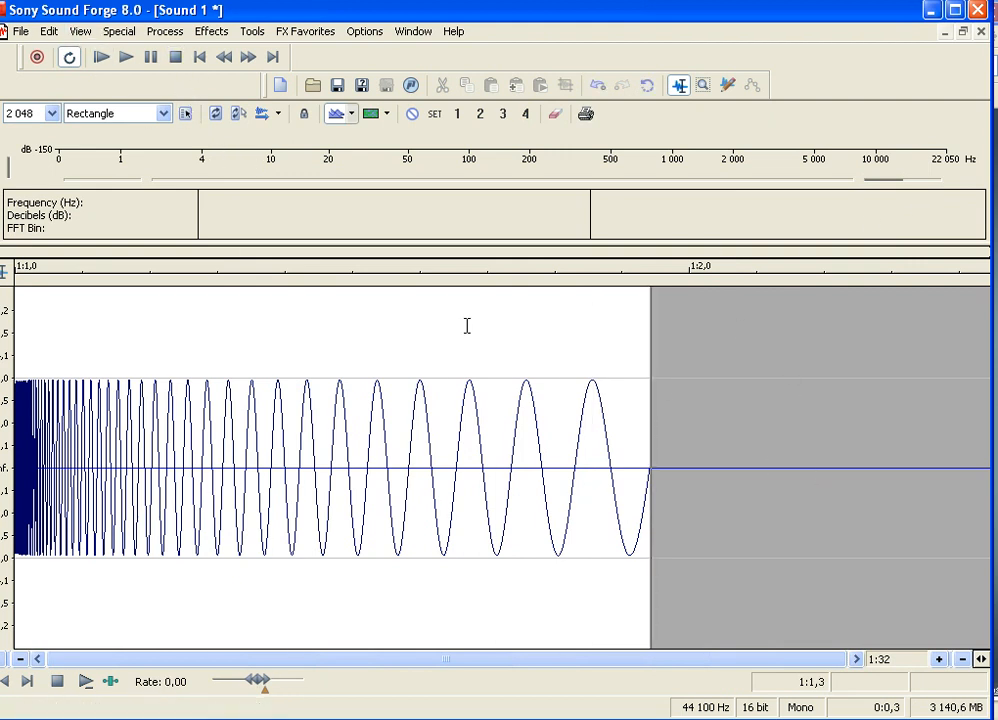
Trim the sound's low tail by deleting the last cycle and a second, longer piece back to about 1:1,2, and play it.
left_click_drag(686, 450, 575, 453)
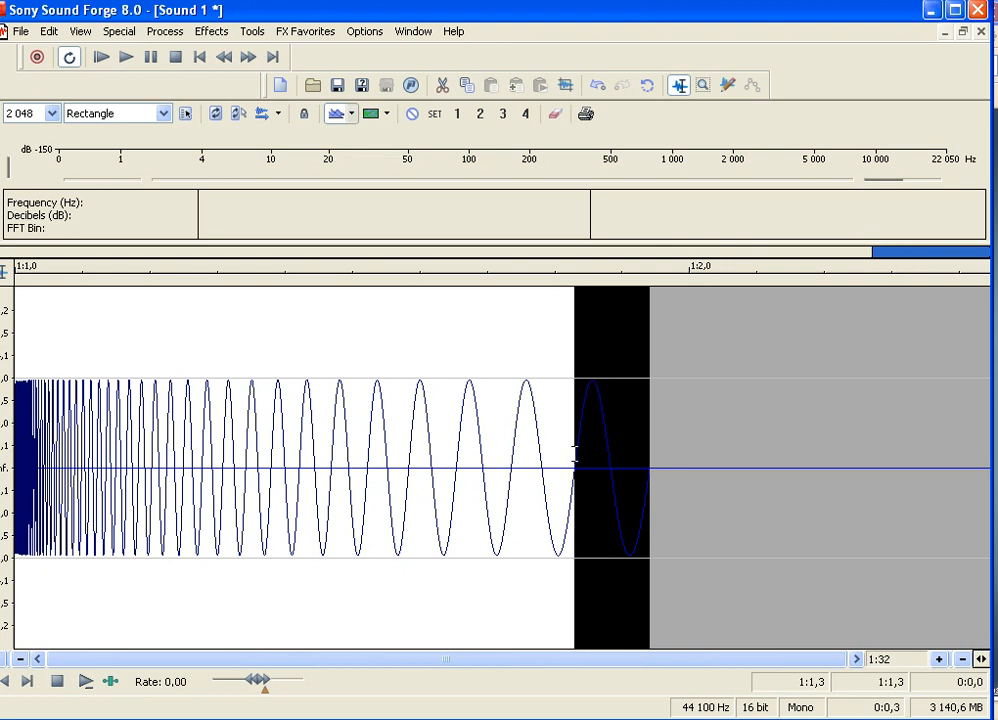
key("Delete")
left_click(101, 58)
left_click_drag(682, 463, 452, 446)
key("Delete")
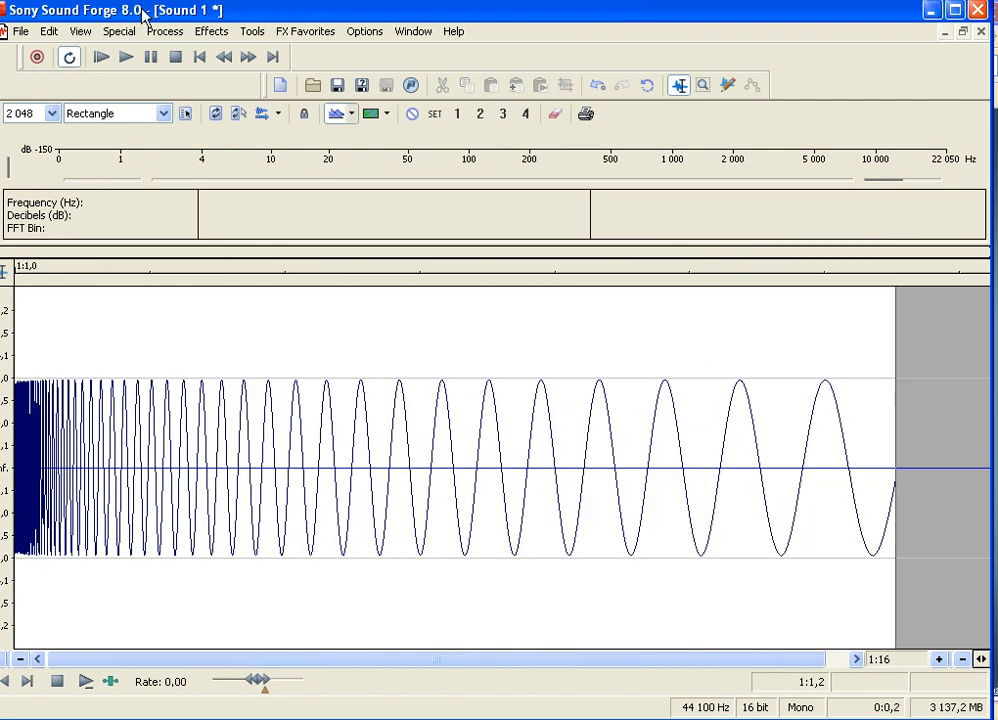
key("space")
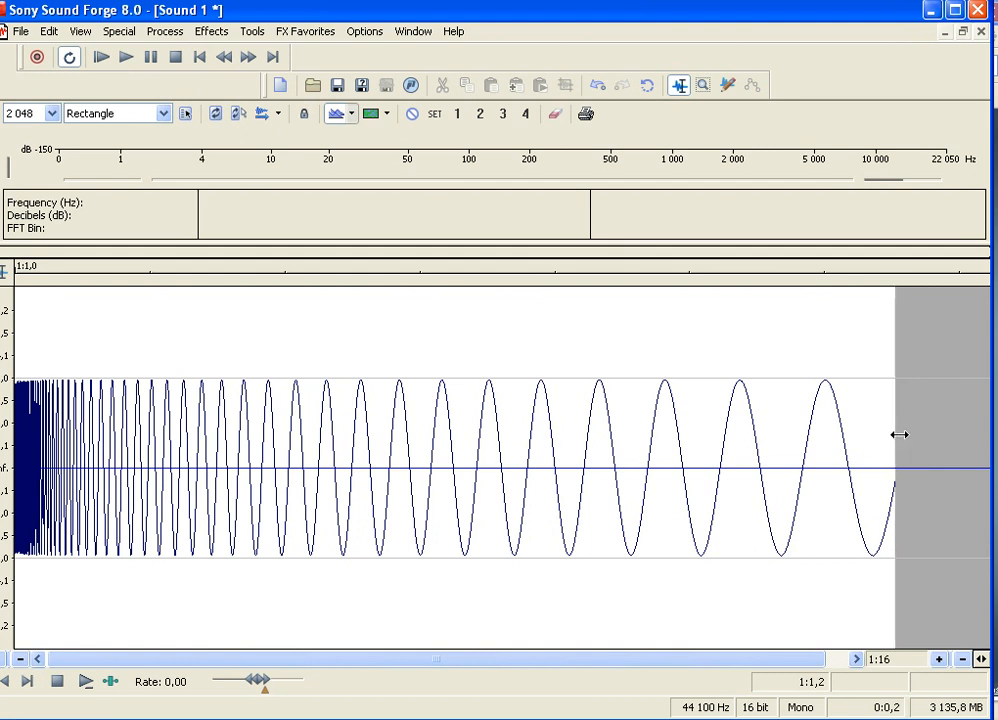
Fade out the second half of the sound, from about 1:1,1 to its end, and play it back.
left_click_drag(900, 434, 891, 435)
left_click_drag(746, 658, 722, 658)
left_click_drag(904, 412, 448, 400)
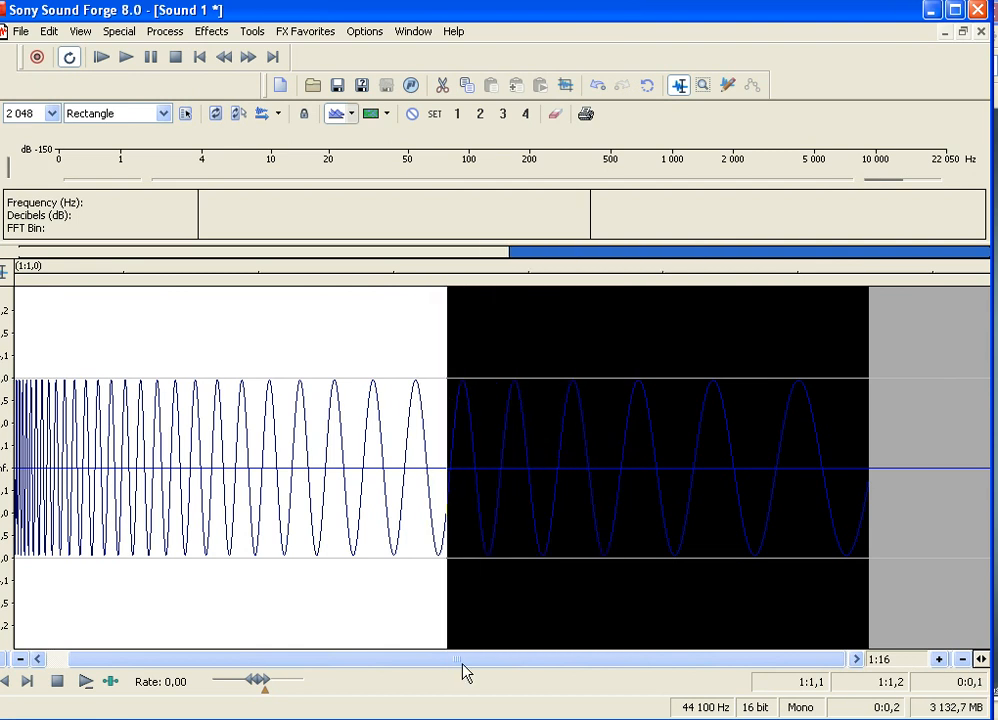
left_click_drag(444, 660, 340, 659)
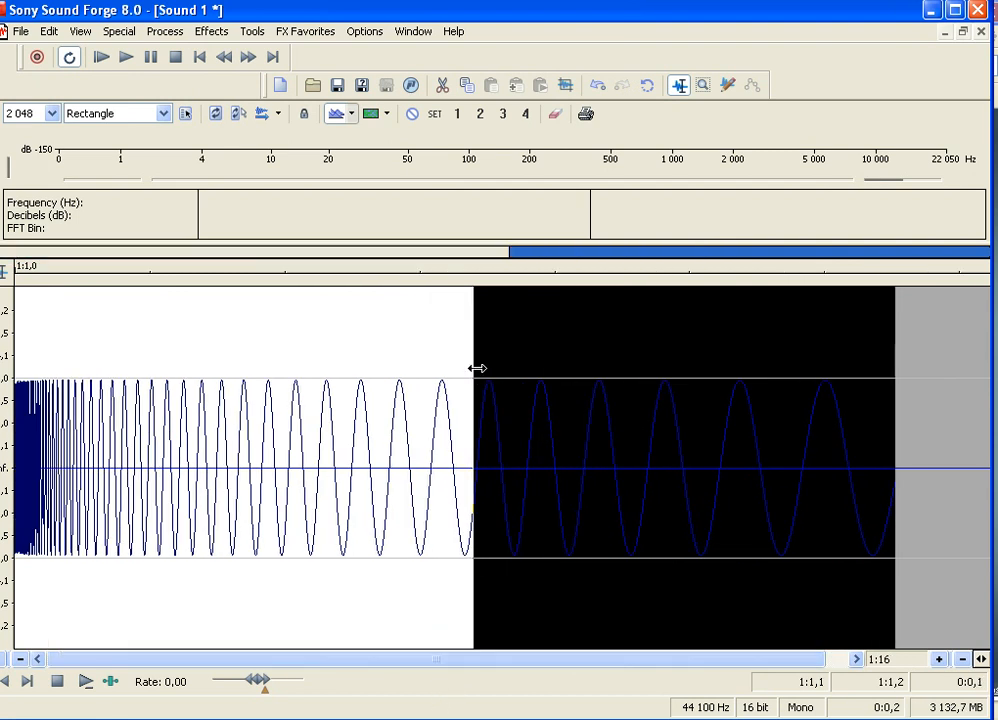
left_click_drag(472, 368, 478, 368)
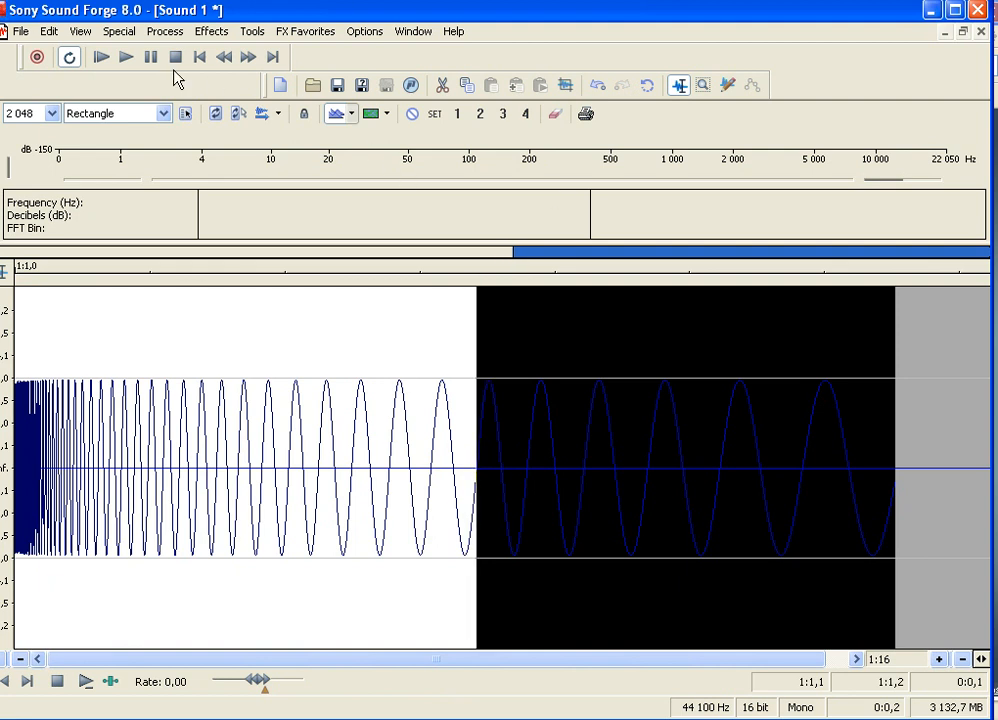
mouse_move(468, 357)
left_mouse_down()
mouse_move(432, 361)
mouse_move(452, 361)
left_mouse_up()
left_click(165, 31)
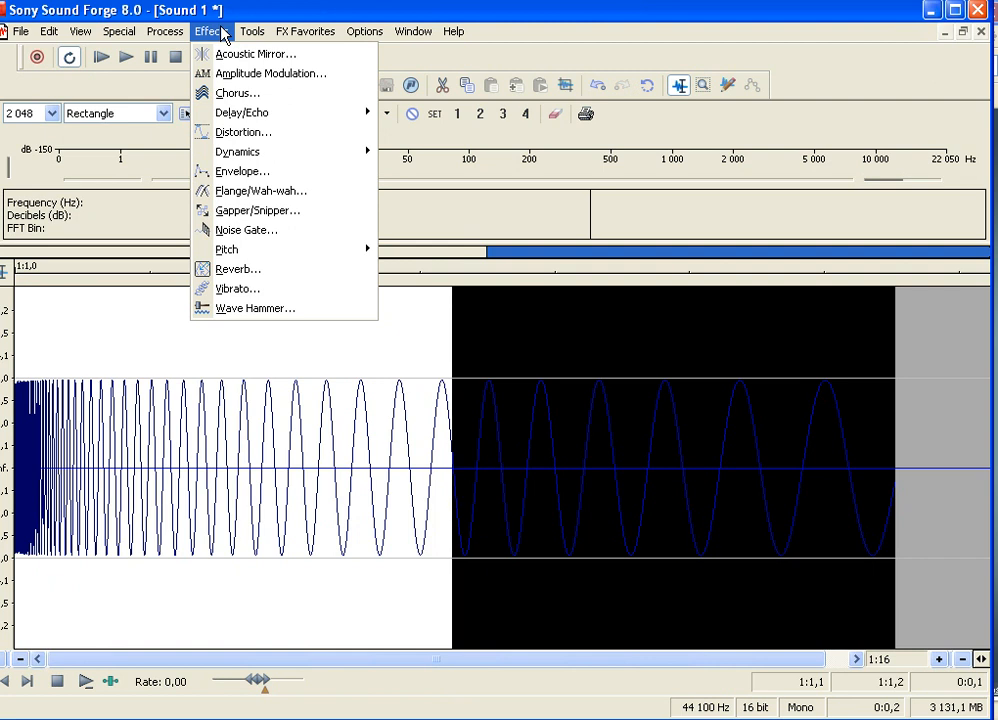
mouse_move(174, 36)
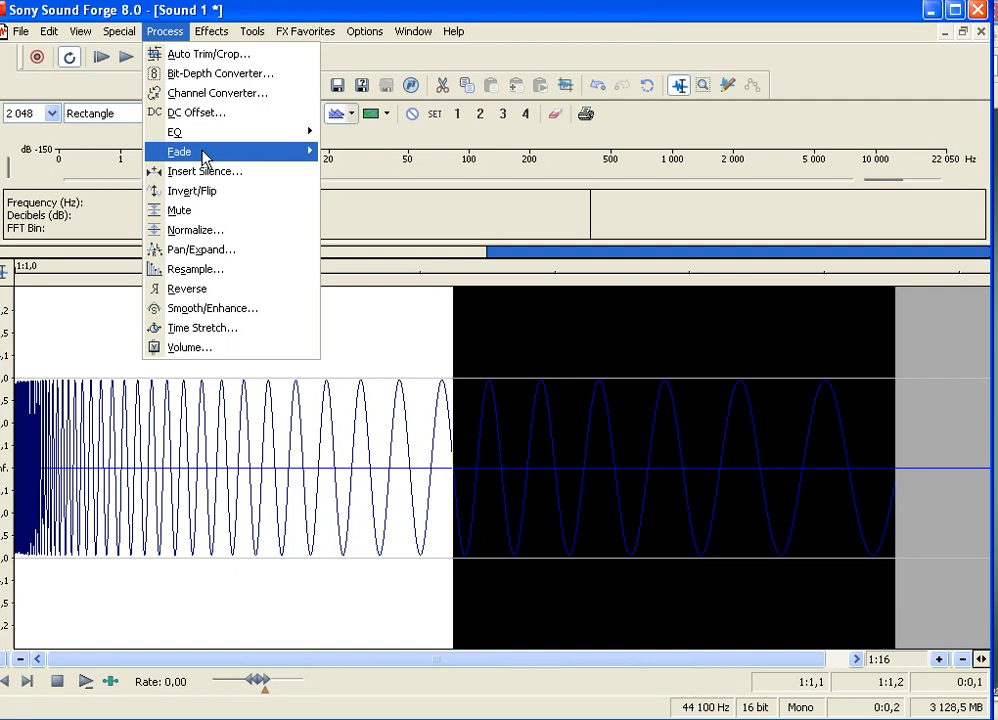
mouse_move(205, 156)
left_click(368, 192)
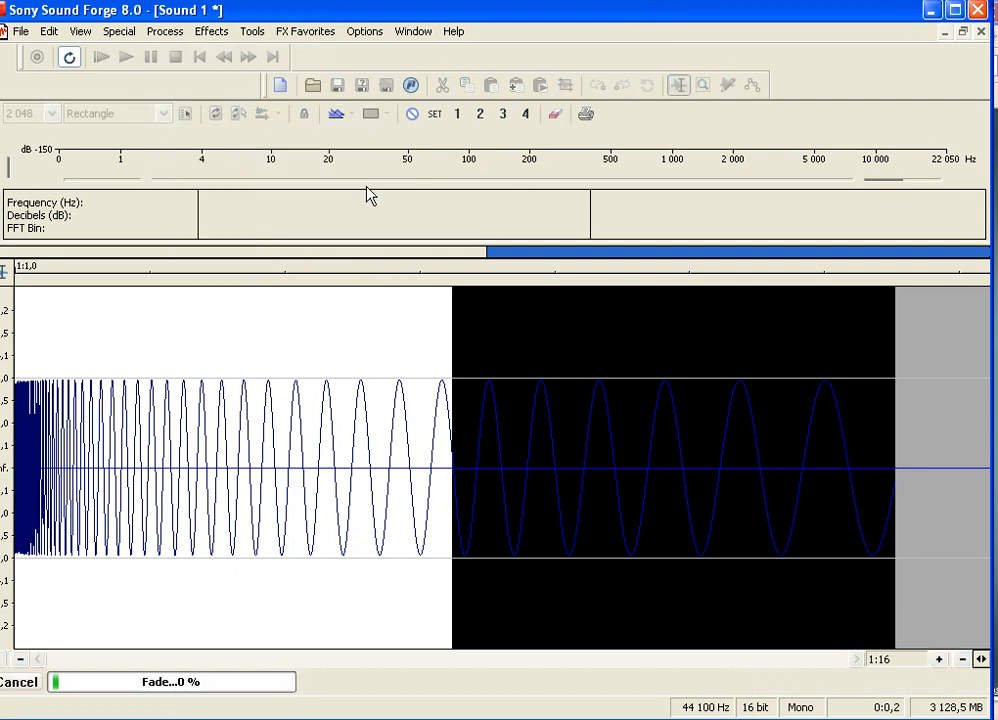
left_click(960, 421)
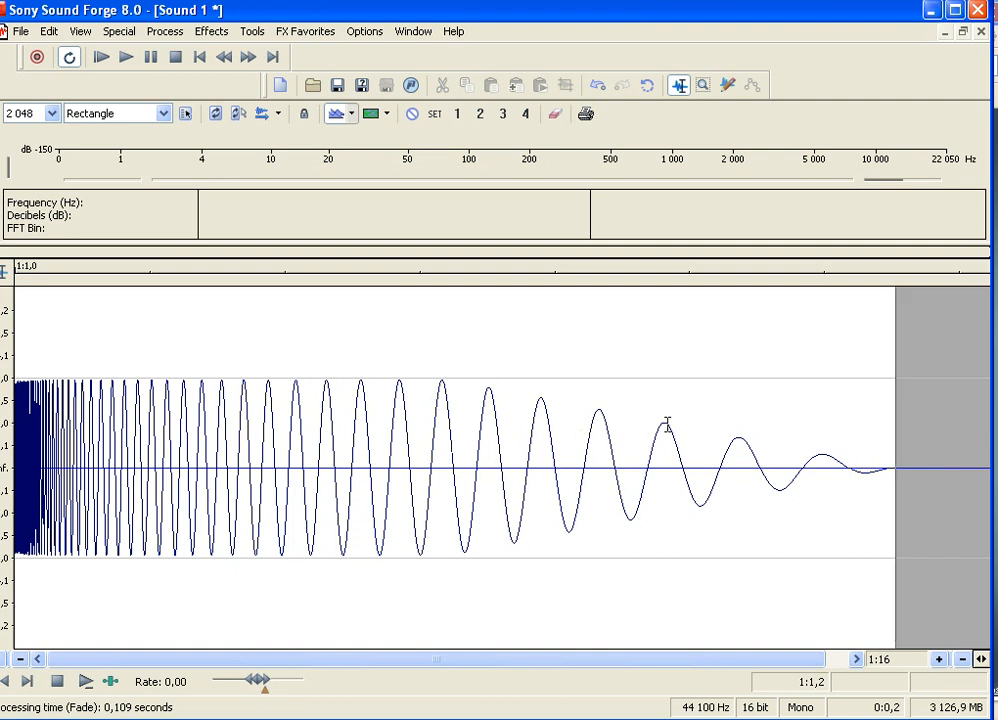
left_click(103, 57)
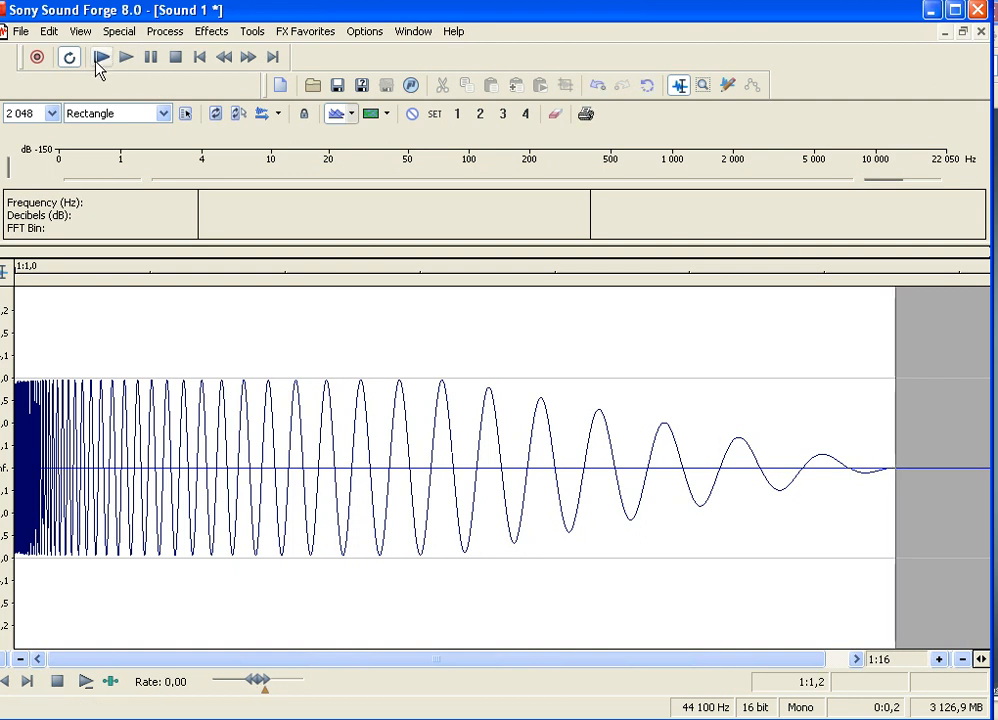
left_click(102, 59)
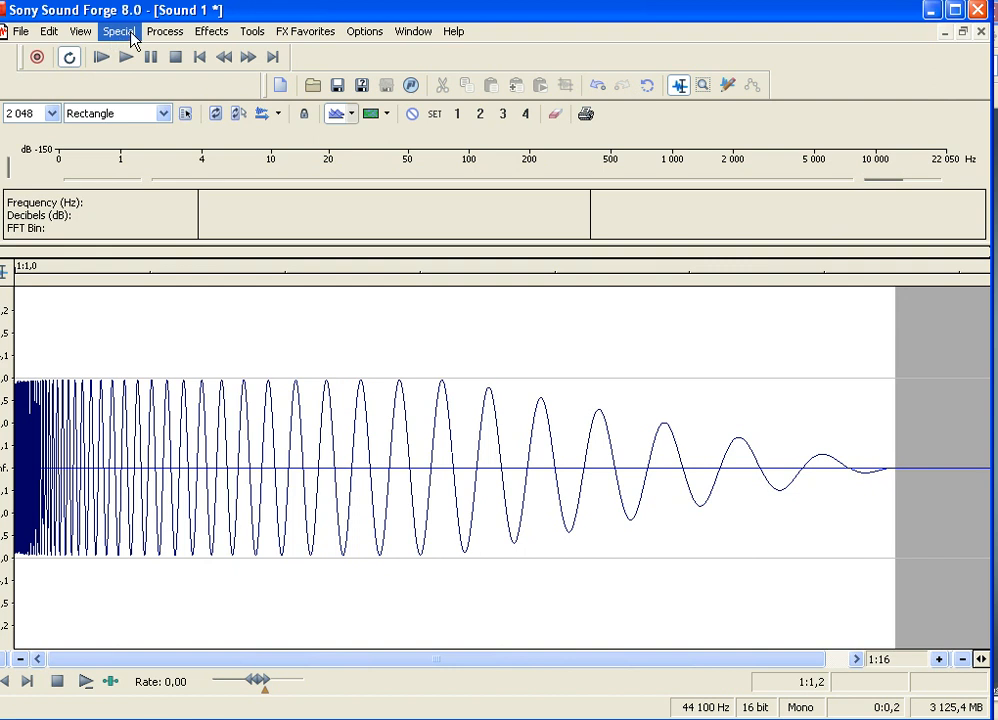
Normalize the whole sound to a peak level of 0,00 dB and play it back several times.
left_click(170, 33)
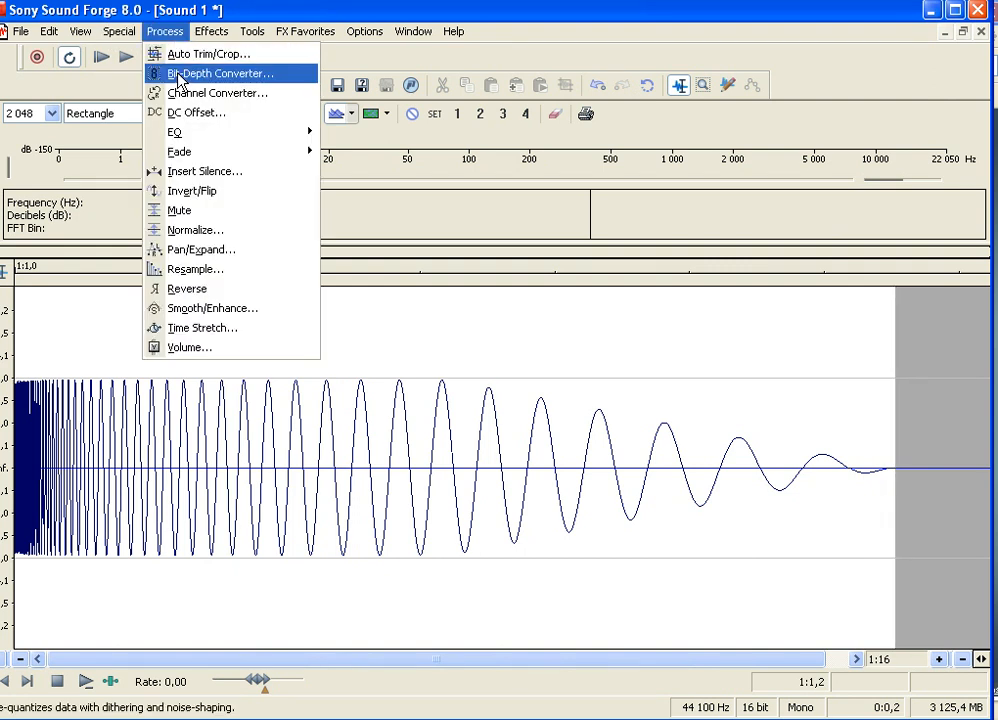
left_click(202, 238)
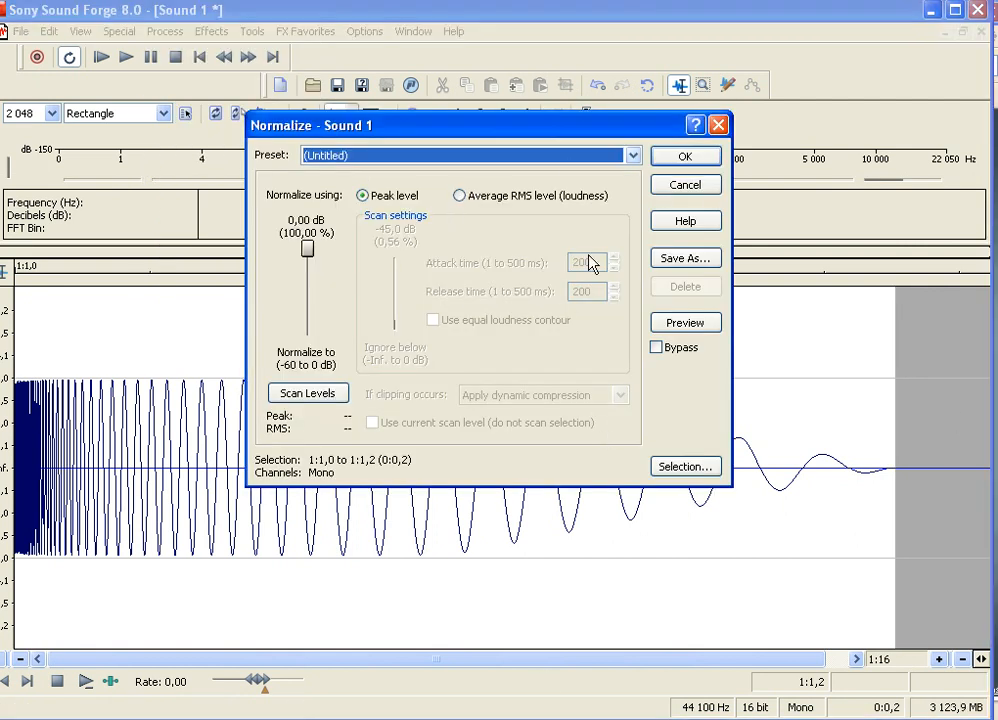
left_click(698, 164)
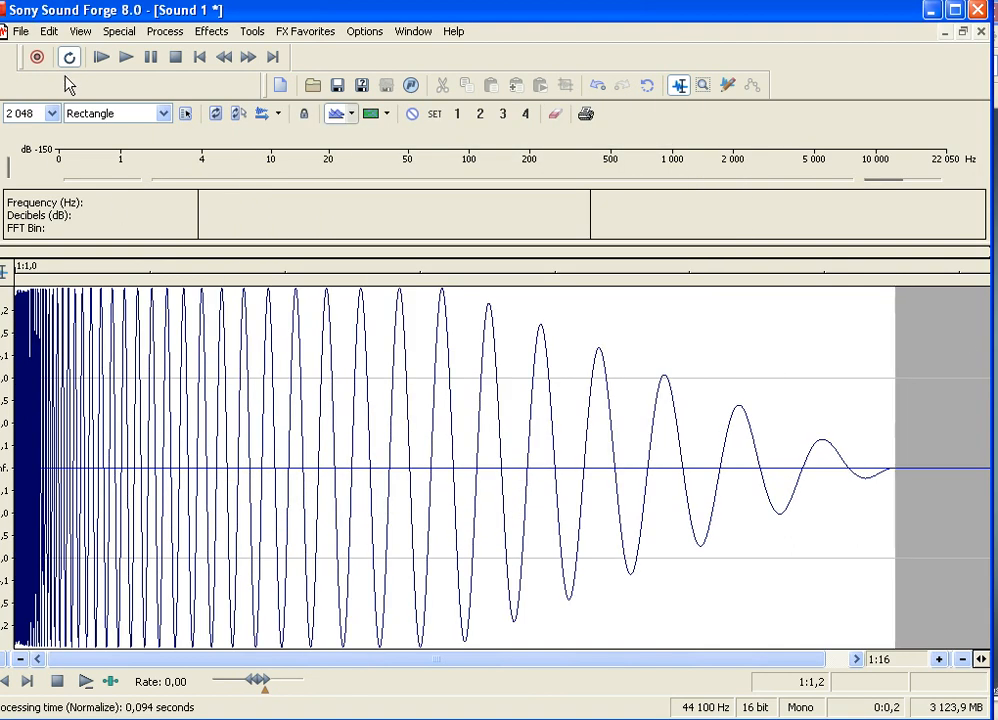
left_click(126, 57)
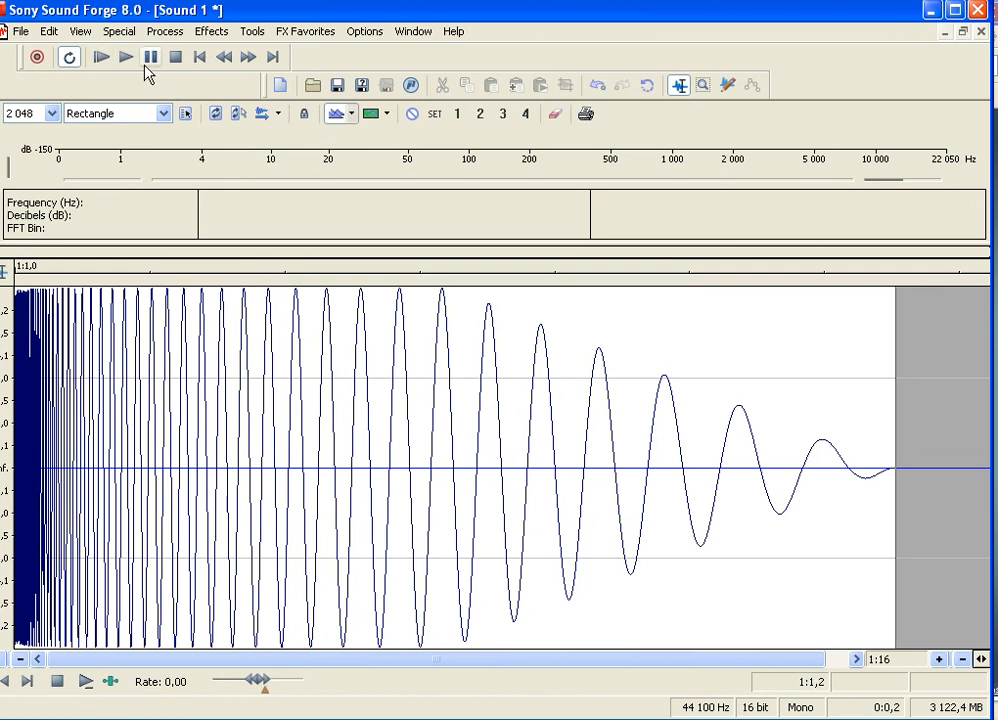
left_click(125, 57)
left_click(125, 57)
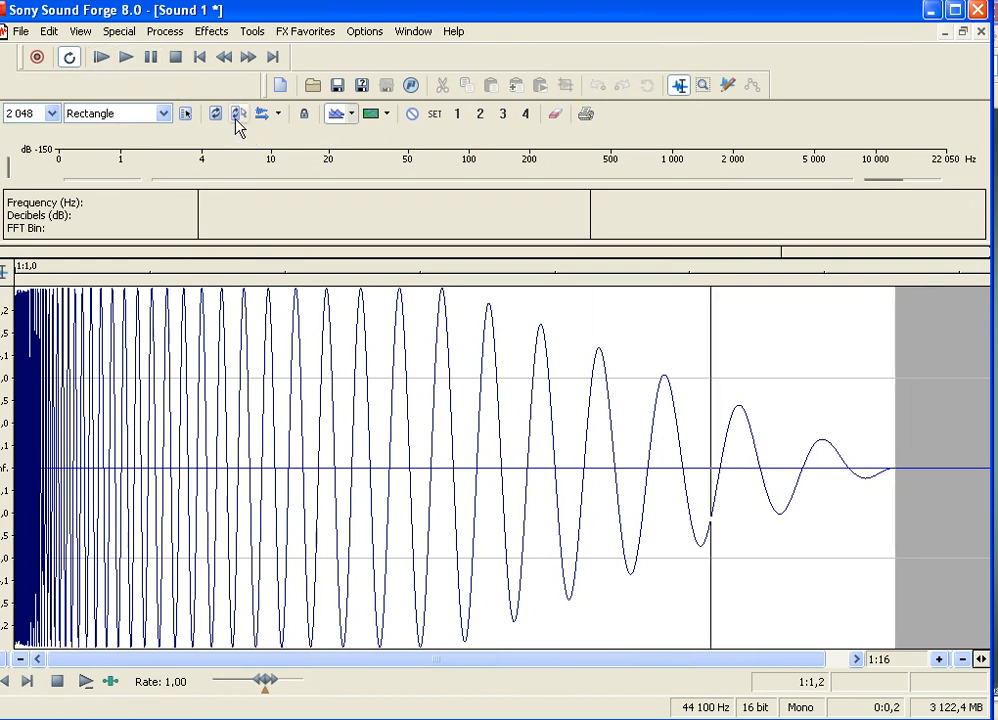
left_click(176, 58)
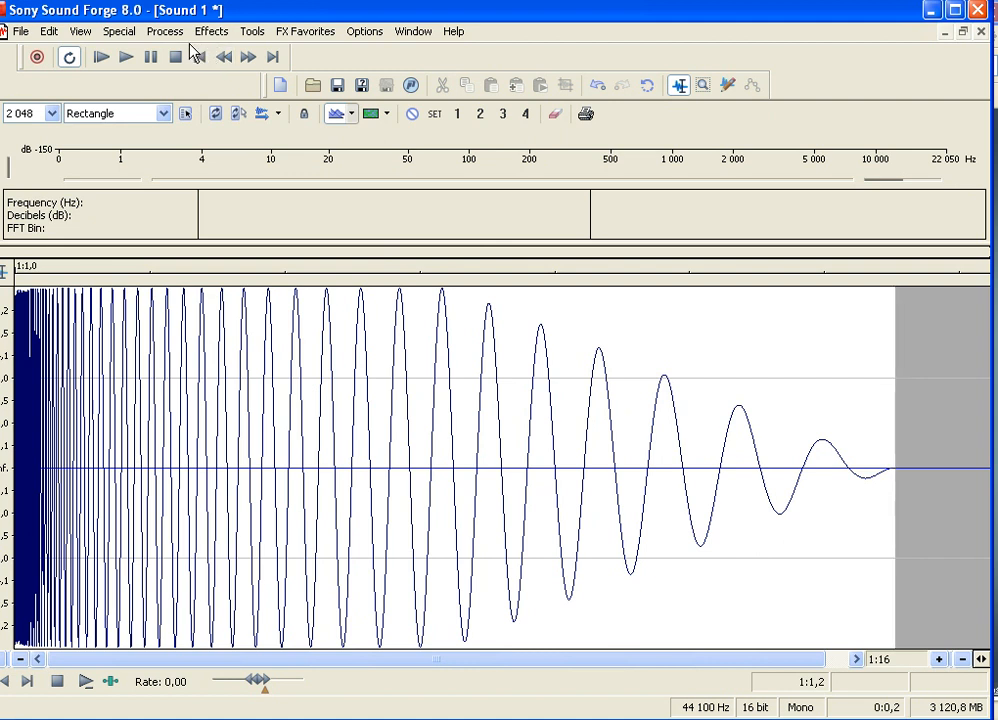
left_click(103, 58)
left_click(175, 57)
left_click(20, 31)
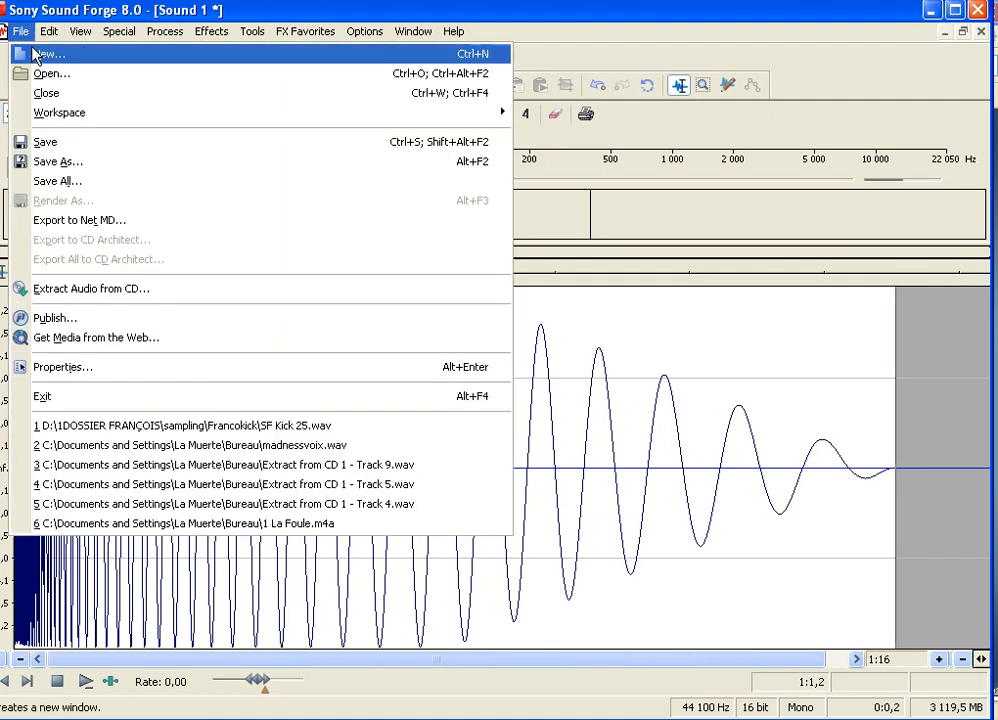
left_click(60, 161)
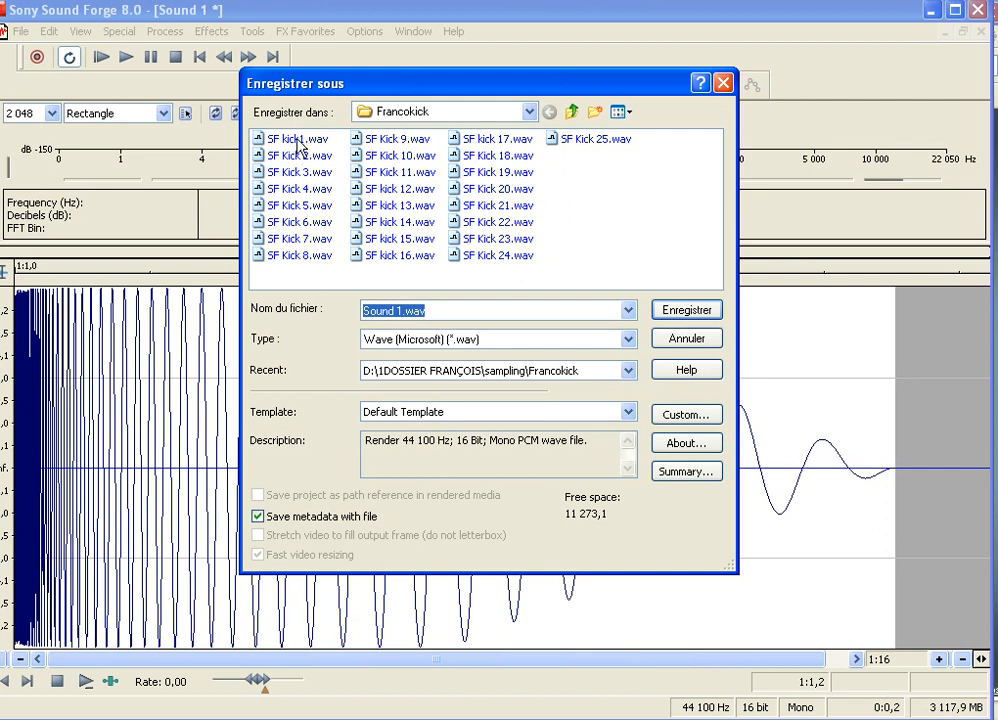
left_click(499, 142)
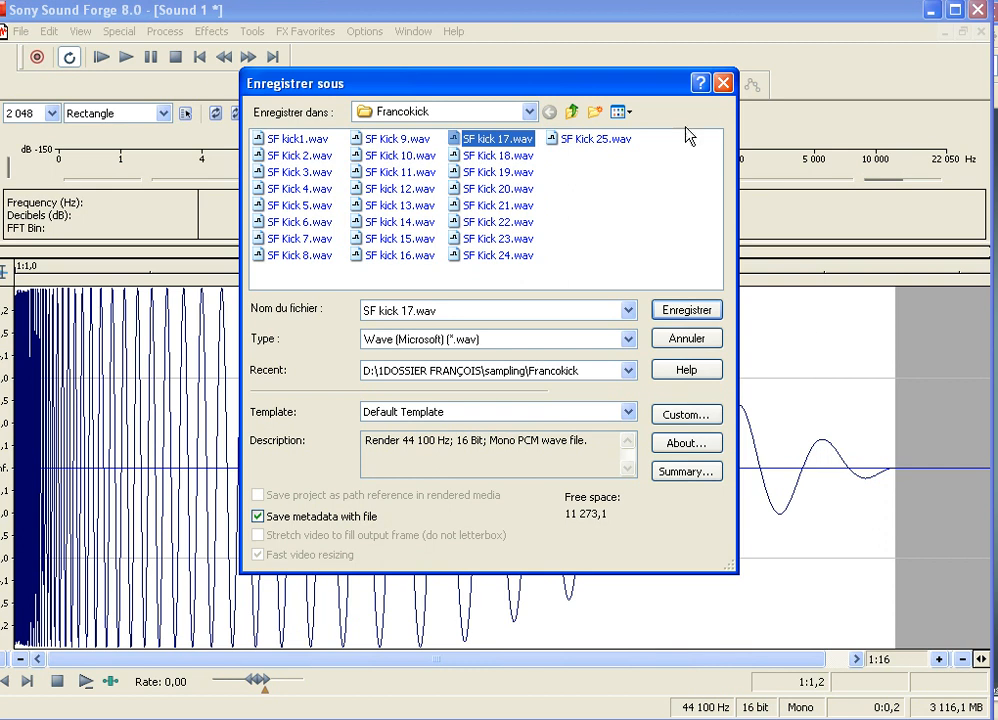
left_click(723, 83)
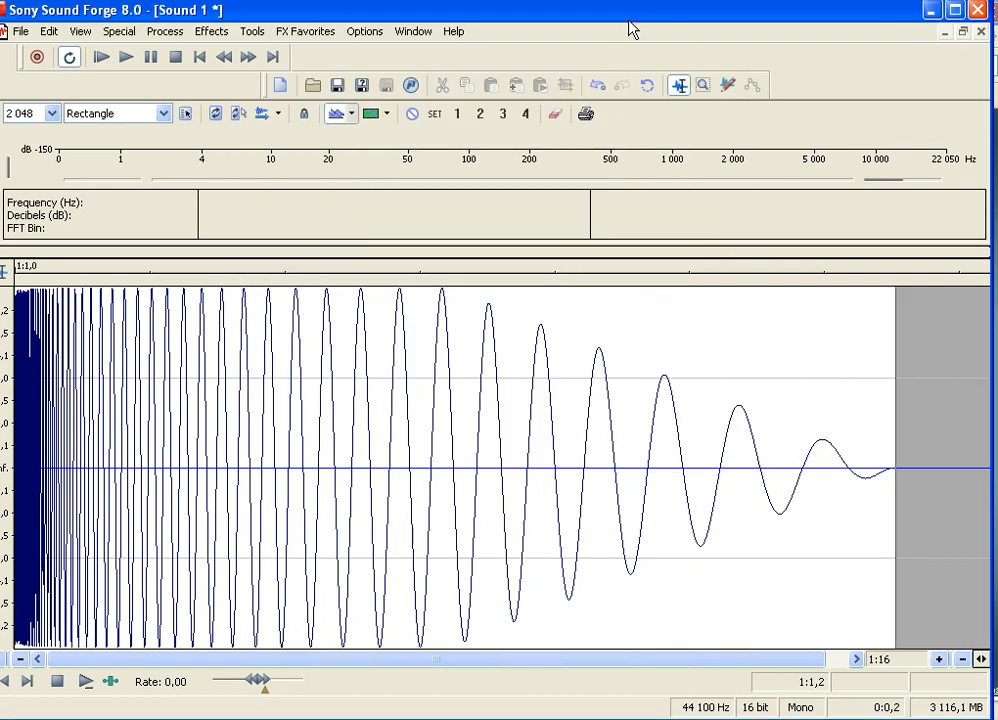